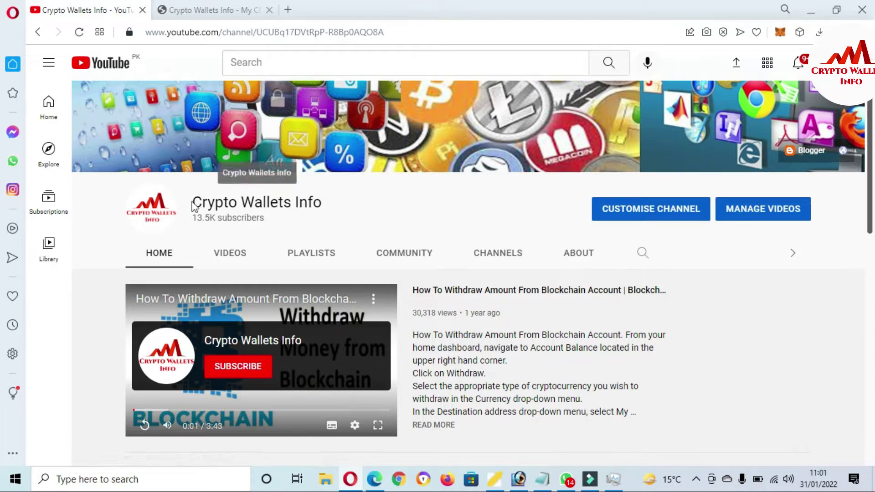
Highlight the YouTube channel's name and switch to the open Crypto Wallets Info website
left_click_drag(192, 203, 376, 188)
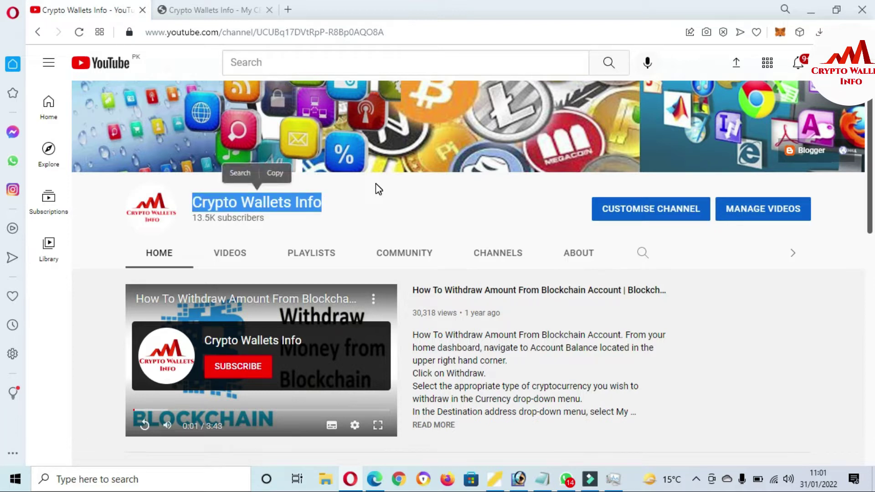
left_click(183, 7)
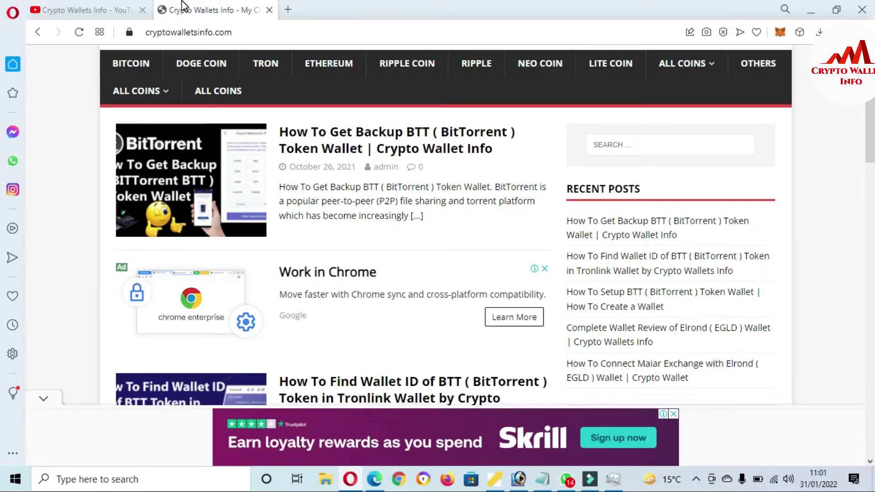
Unlock the MetaMask extension with the wallet password and expand the wallet into a full browser tab
left_click(780, 33)
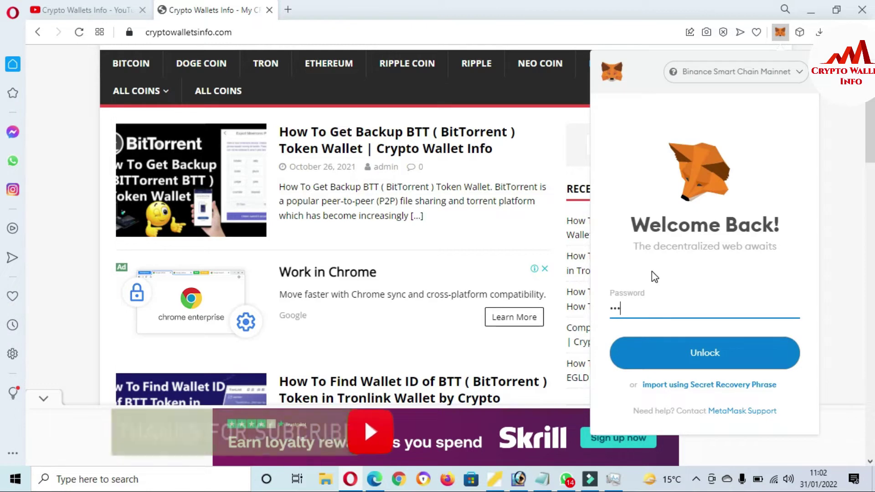
type("•••••••")
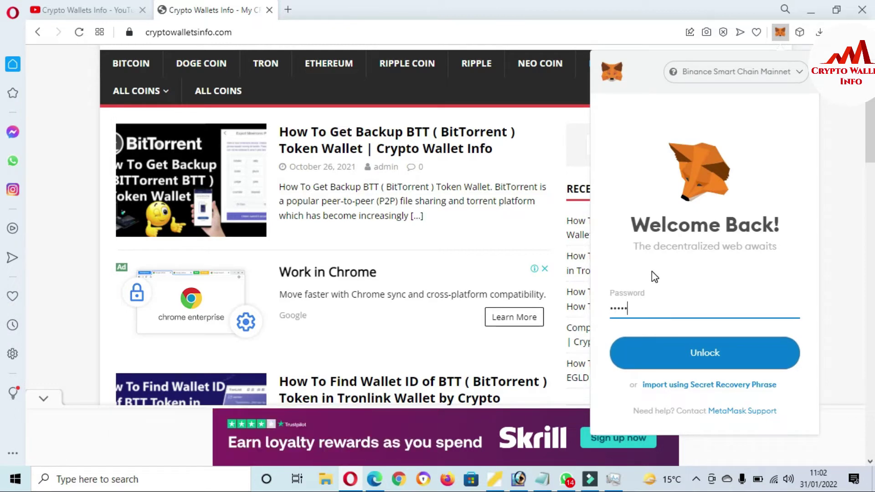
type("••••••")
left_click(743, 361)
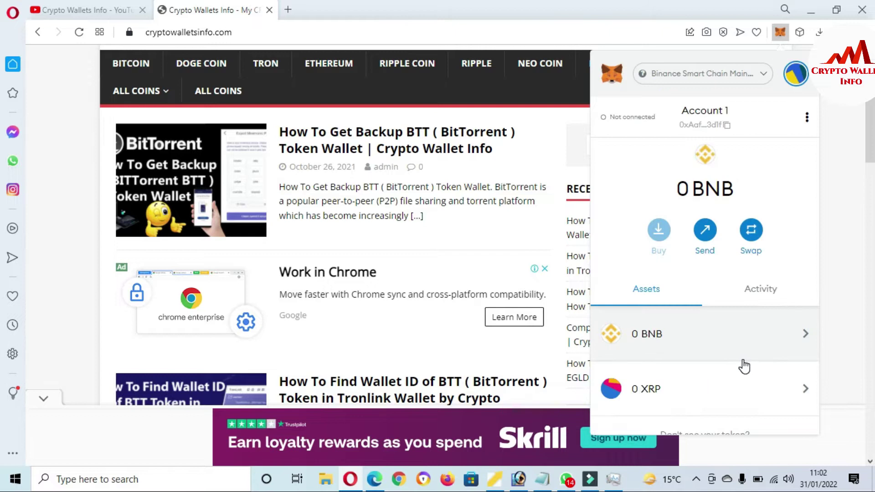
left_click(807, 119)
left_click(745, 183)
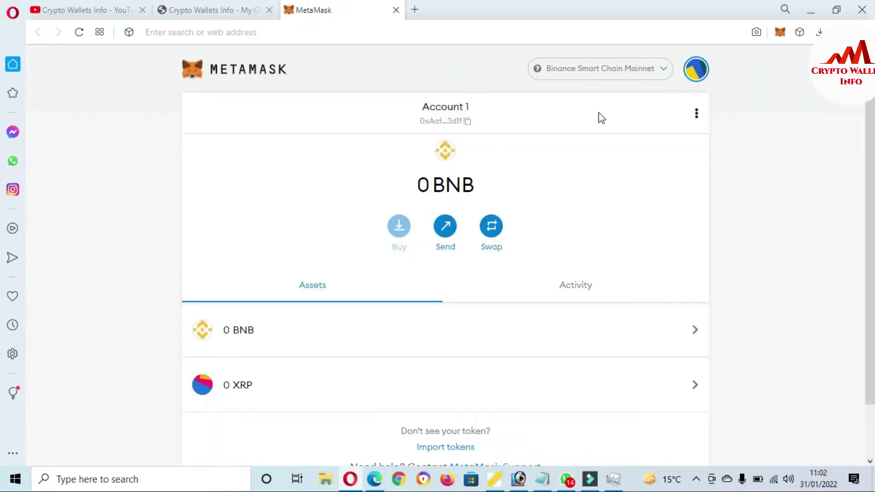
Review MetaMask's network list and open the form for adding a custom network
left_click(664, 70)
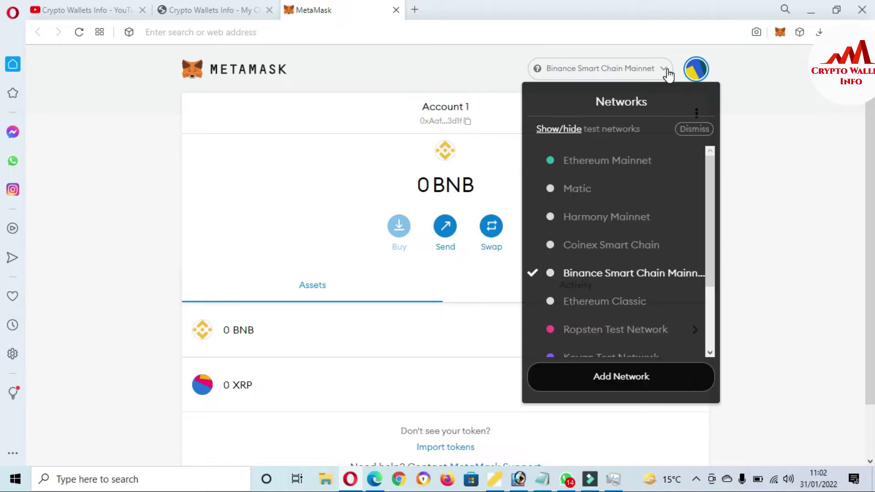
left_click(821, 133)
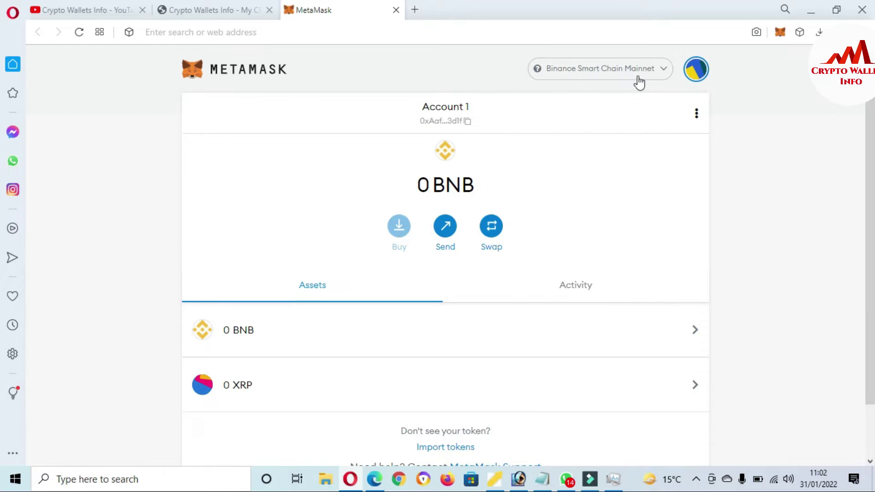
left_click(665, 71)
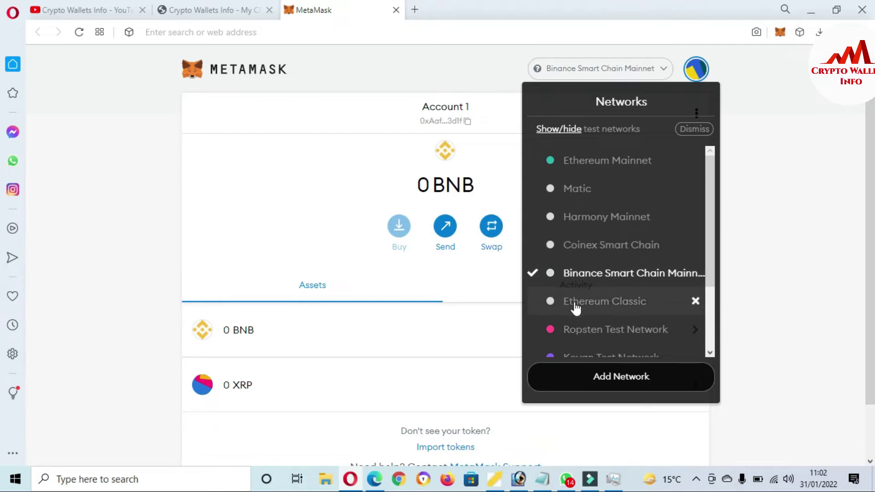
left_click(616, 388)
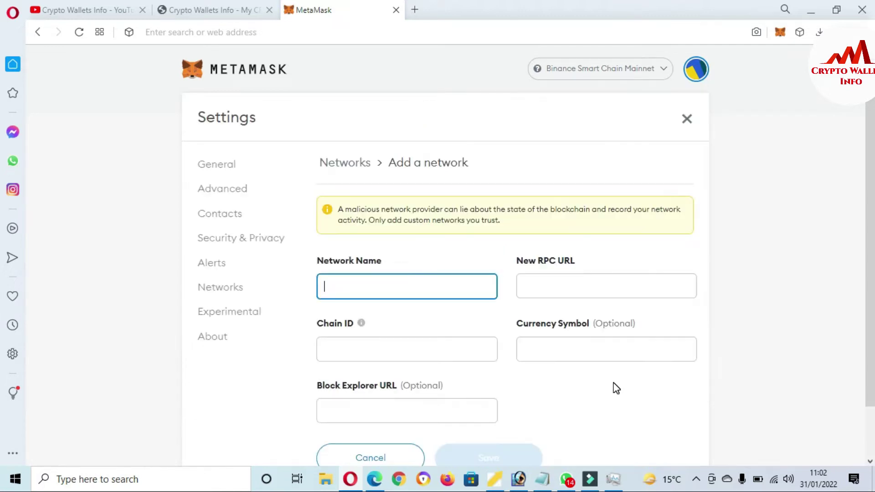
scroll(410, 292, "down", 2)
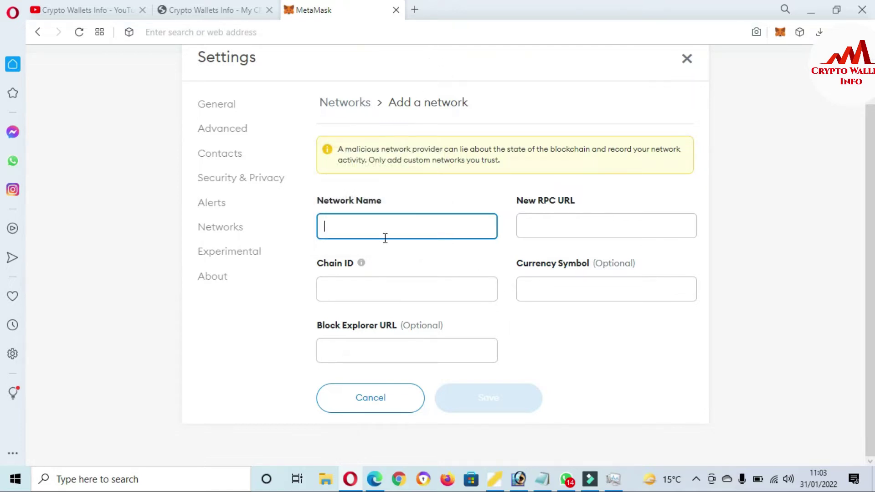
Open coinmarketcap.com in a new browser tab and look over the cryptocurrency price list
left_click(415, 14)
type("coin")
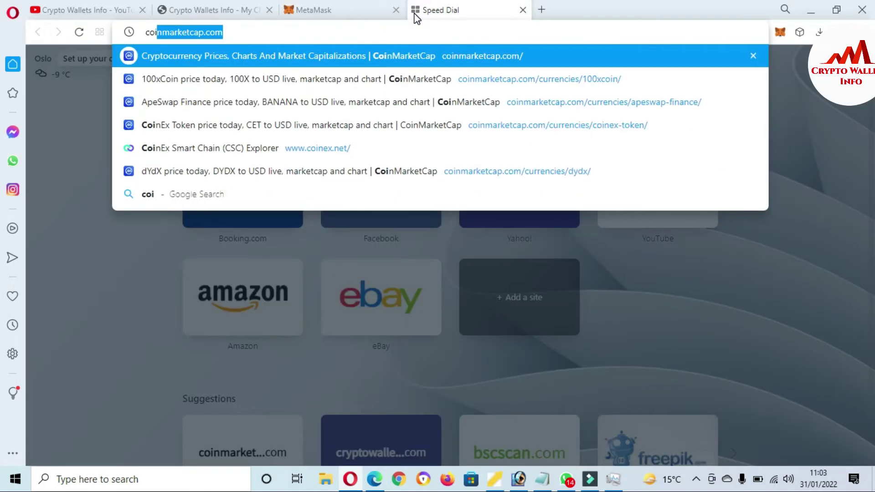
left_click(420, 64)
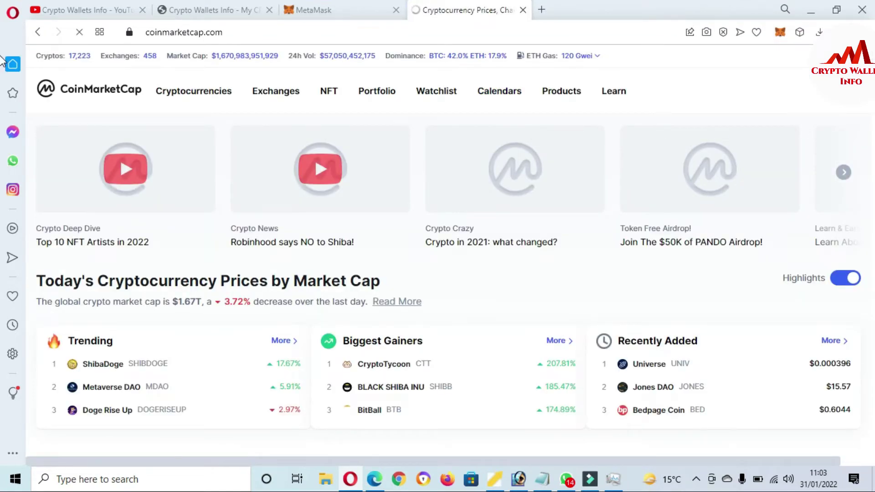
scroll(2, 82, "down", 5)
scroll(3, 81, "down", 2)
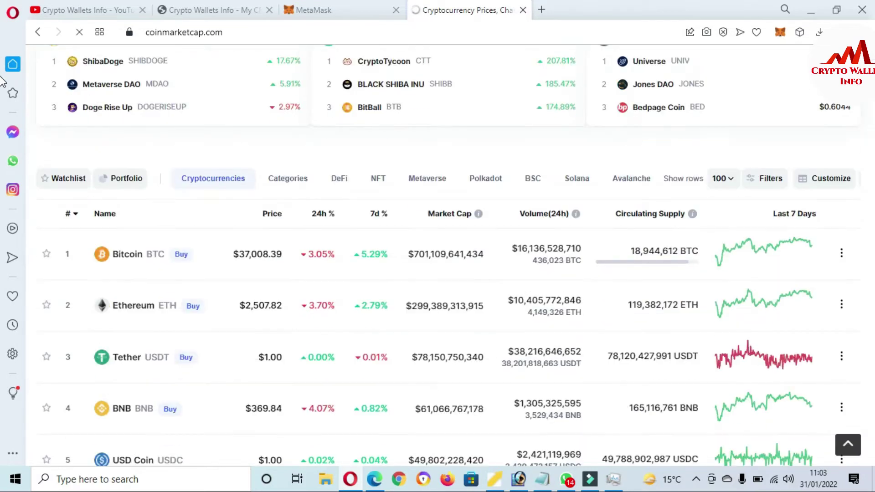
scroll(2, 81, "down", 8)
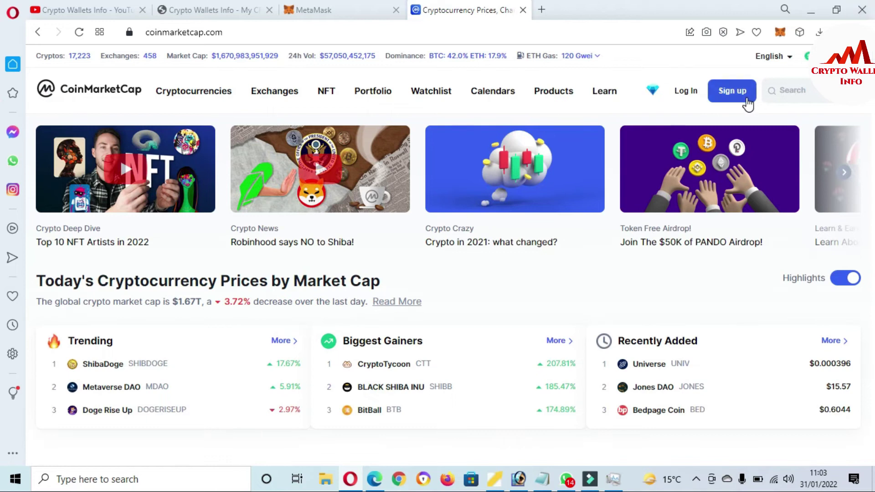
Search CoinMarketCap for "meti" and open the MetisDAO (METIS) token page
left_click(794, 93)
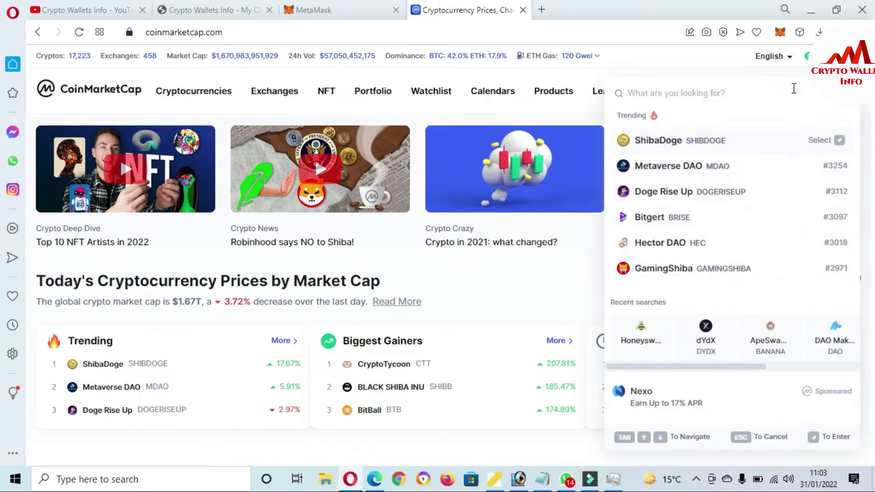
type("meti")
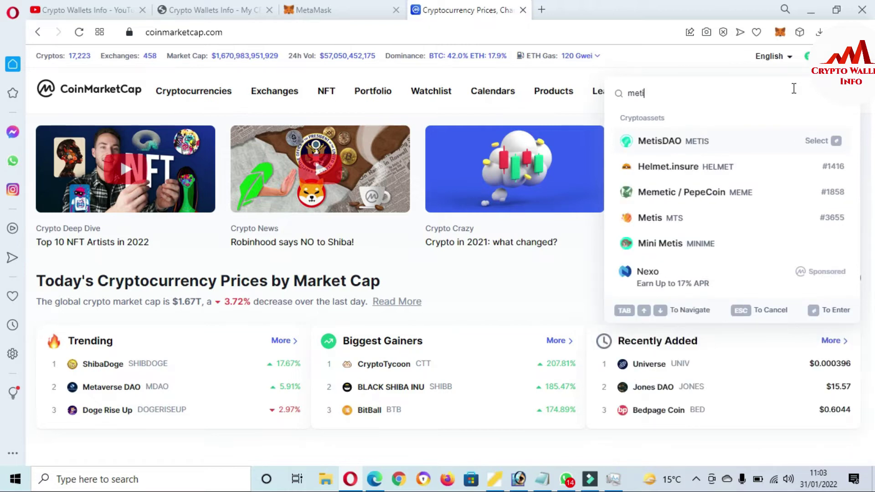
type("c")
key("BackSpace")
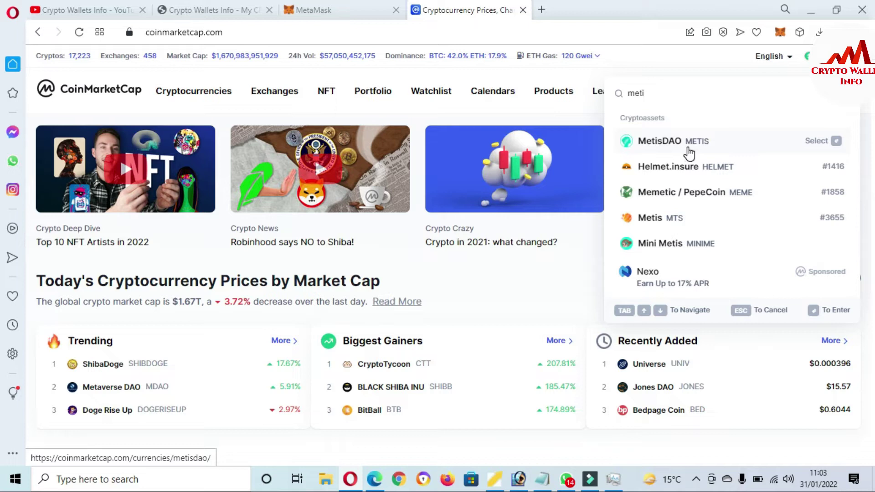
left_click(667, 147)
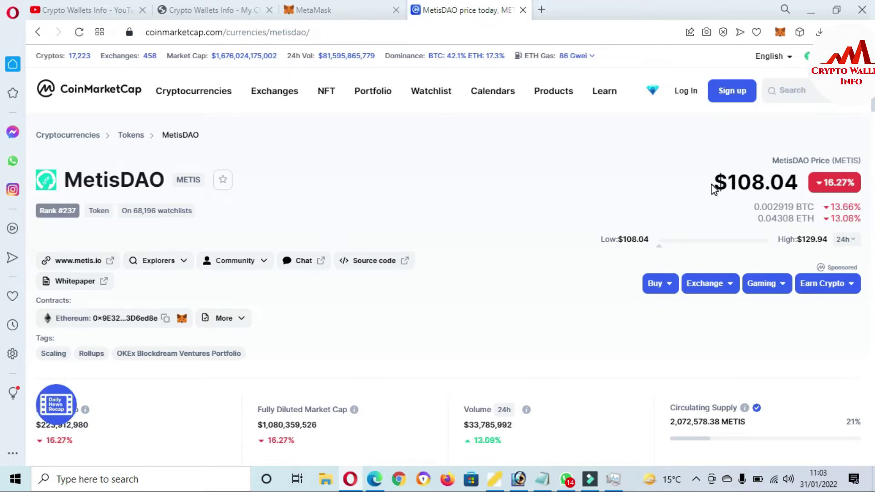
Examine MetisDAO's current price, market cap, volume and supply, and show its USD price chart for the ALL range
left_click_drag(715, 183, 799, 185)
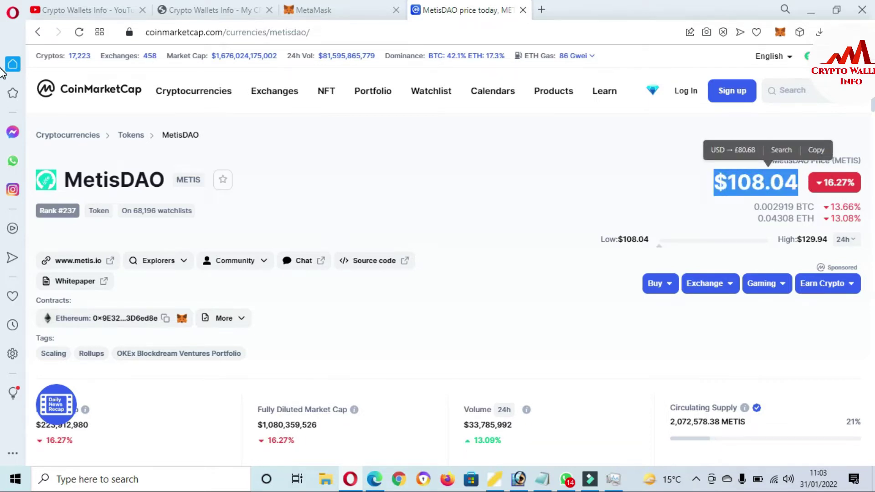
scroll(2, 68, "down", 3)
scroll(1, 97, "down", 1)
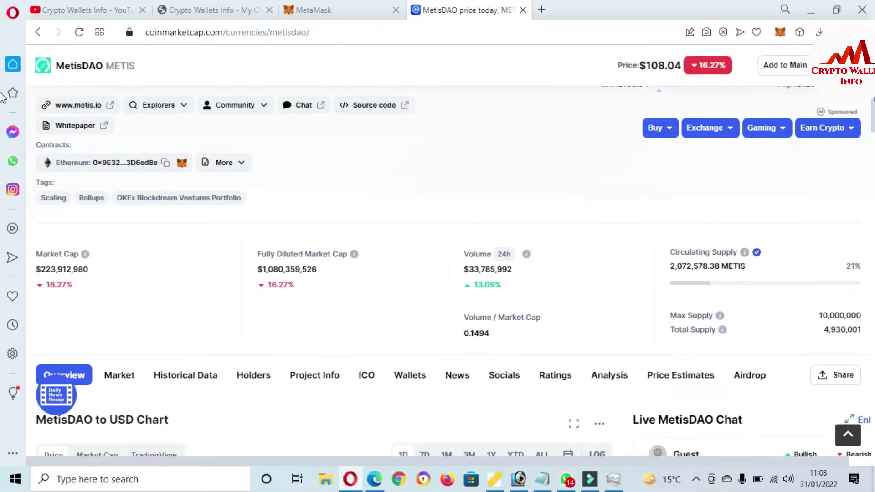
scroll(2, 98, "up", 3)
scroll(2, 101, "down", 4)
scroll(2, 103, "down", 1)
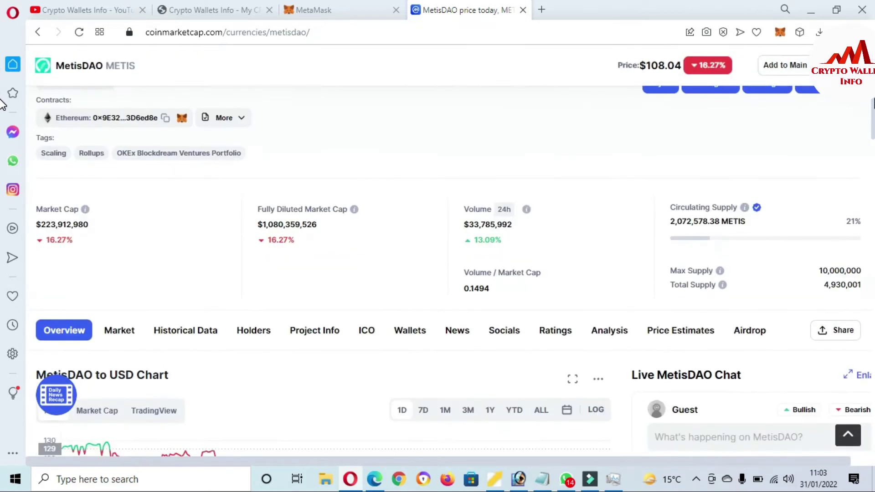
scroll(3, 104, "up", 1)
scroll(2, 132, "down", 7)
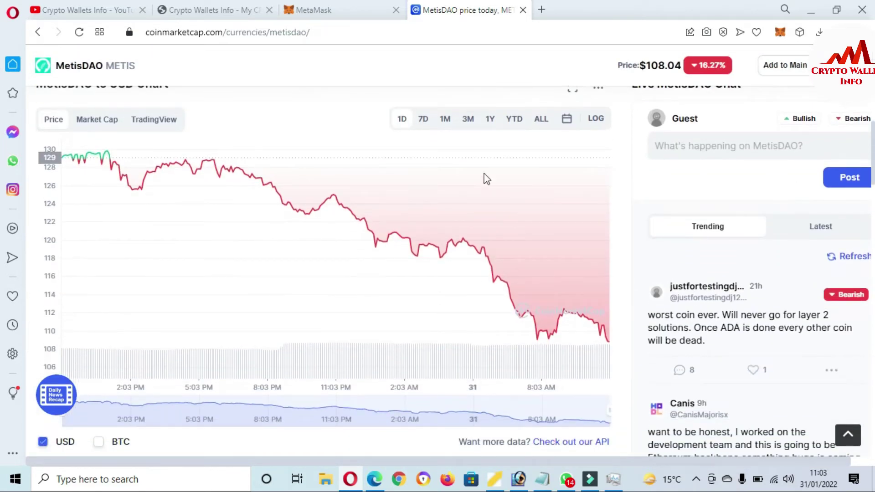
left_click(543, 121)
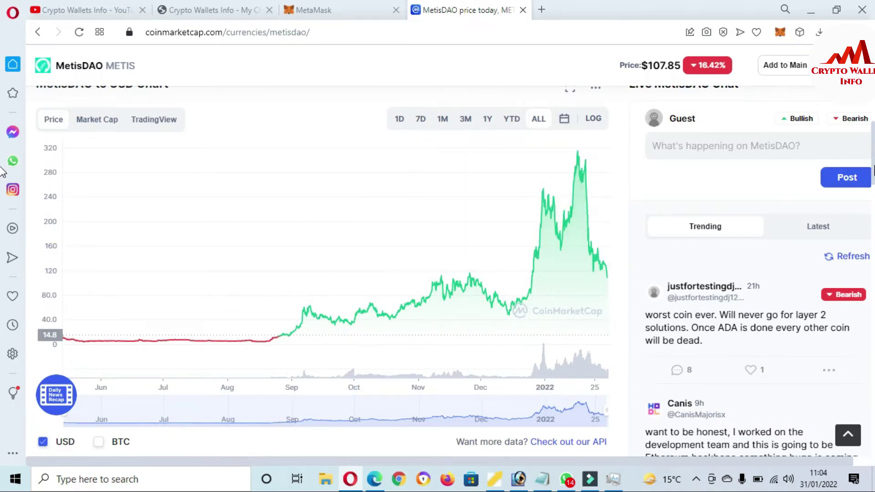
Expand the MetisDAO price statistics and examine the supply, all-time low and all-time high figures
scroll(3, 221, "down", 8)
scroll(3, 221, "down", 10)
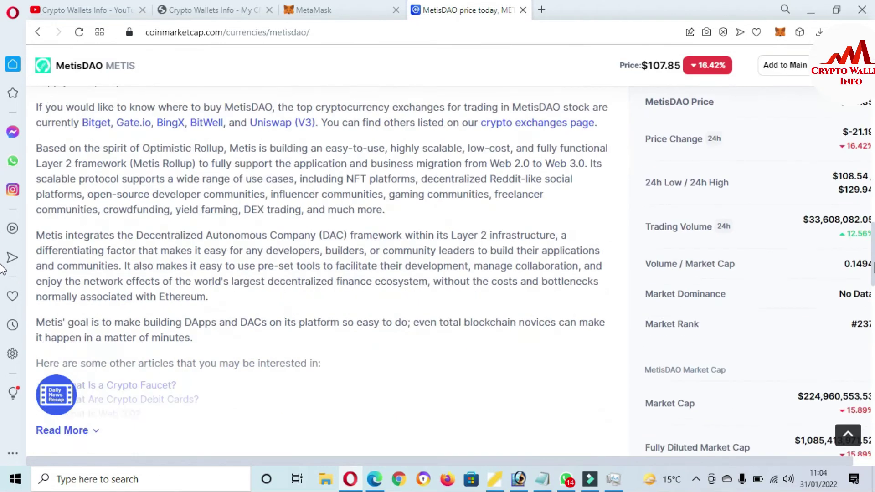
left_click(751, 357)
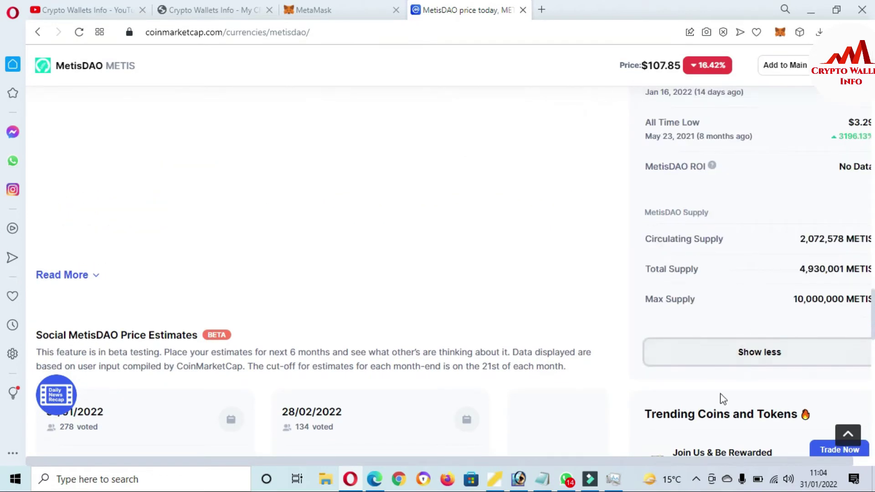
scroll(652, 459, "right", 1)
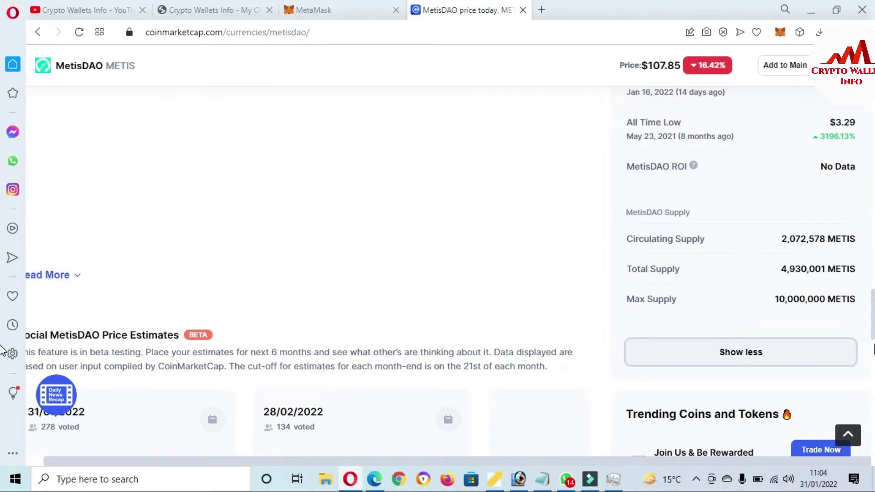
scroll(2, 328, "up", 1)
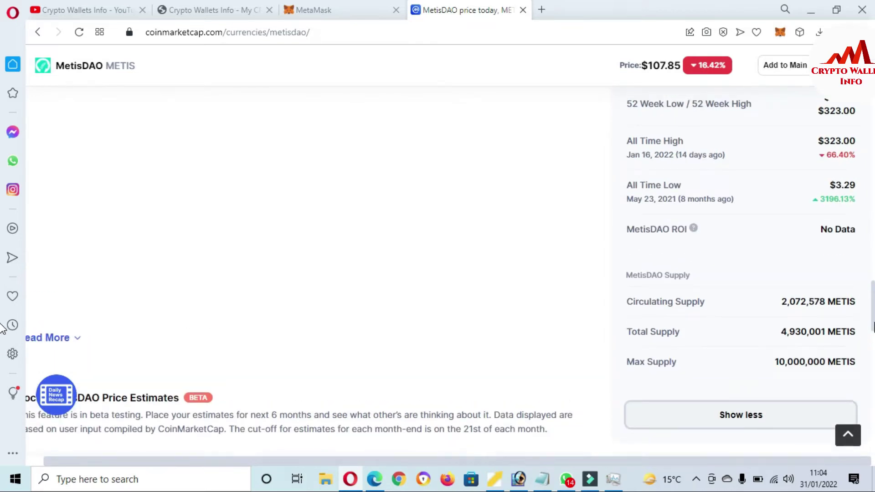
scroll(2, 328, "up", 2)
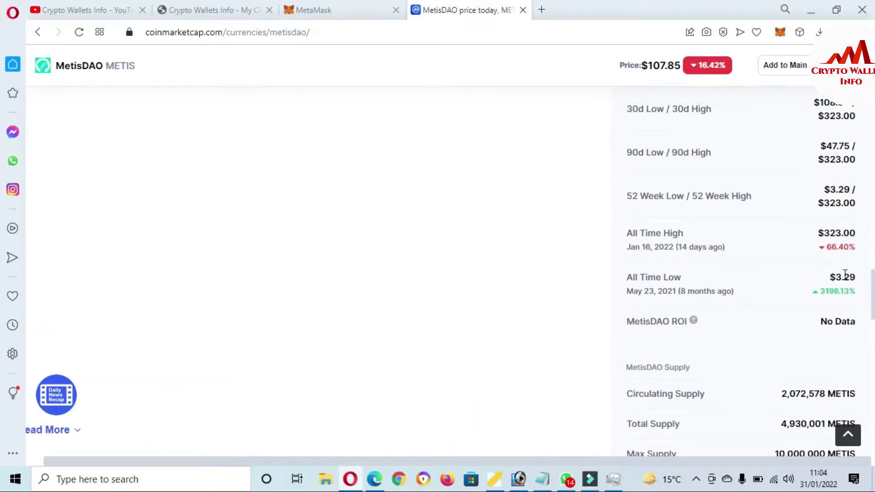
left_click_drag(828, 276, 859, 279)
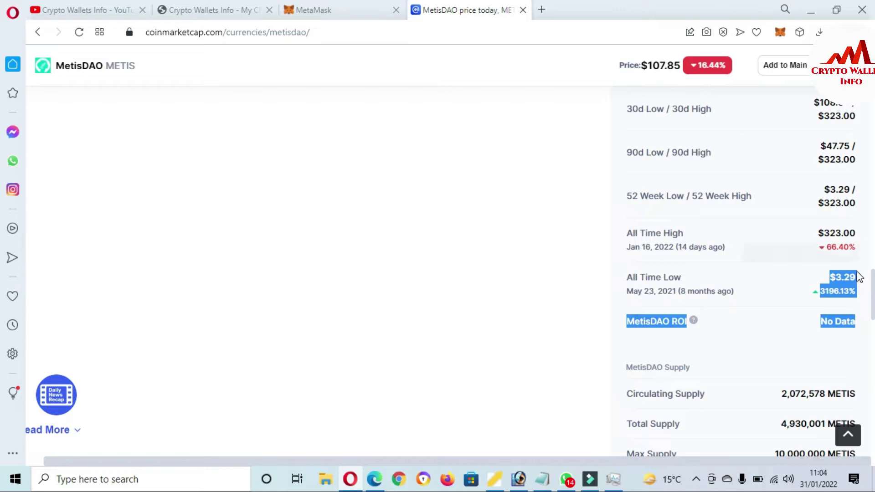
left_click_drag(822, 229, 844, 230)
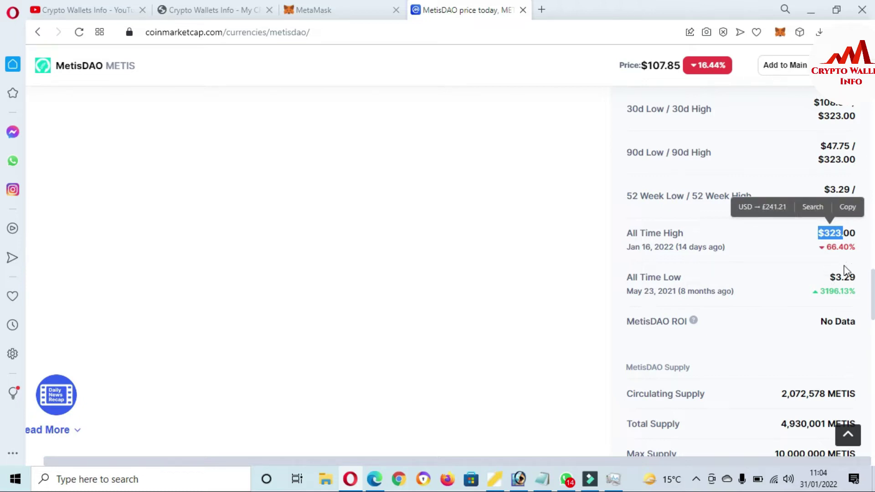
Review the spot exchanges and trading pairs in the MetisDAO Markets table, and return to the page's overview
scroll(3, 314, "down", 3)
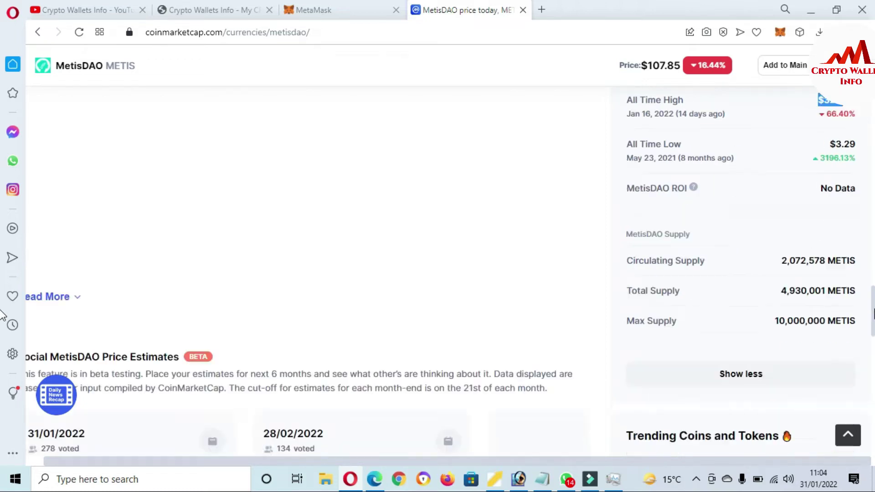
scroll(2, 315, "down", 12)
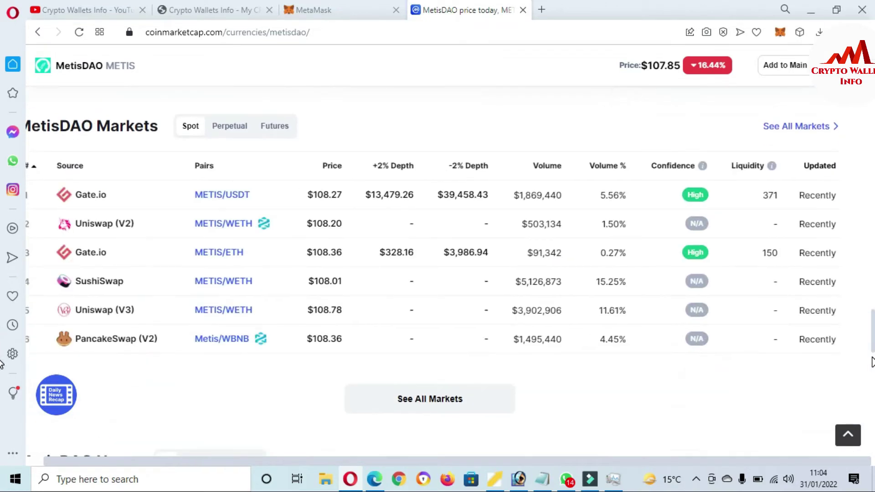
scroll(2, 337, "down", 1)
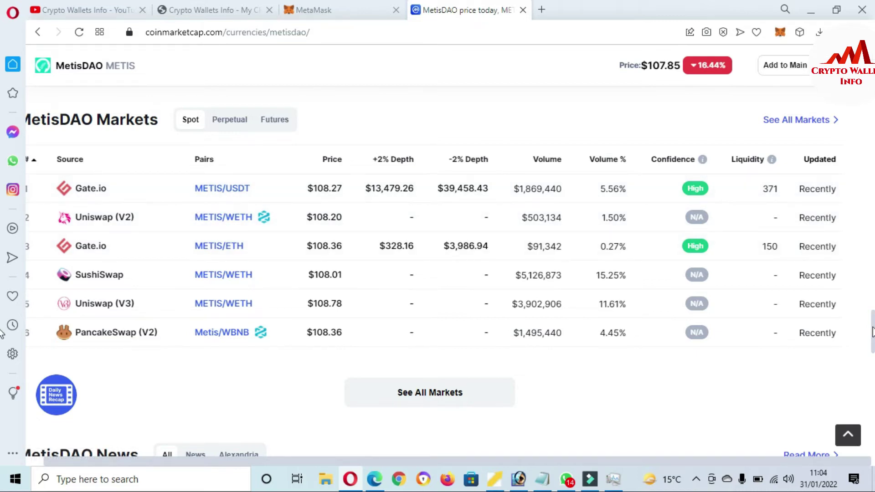
scroll(2, 332, "up", 15)
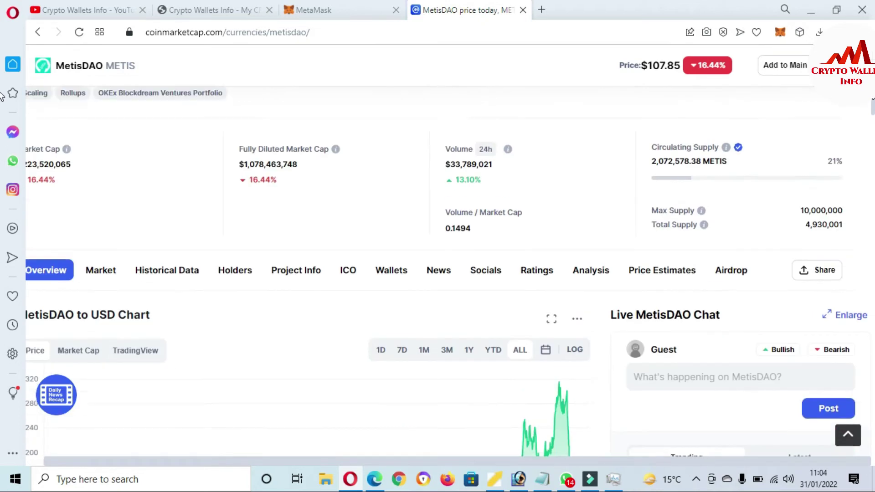
Open the official metis.io website from the MetisDAO token page, dismiss its Subscribe pop-up and accept the cookies
scroll(2, 79, "up", 2)
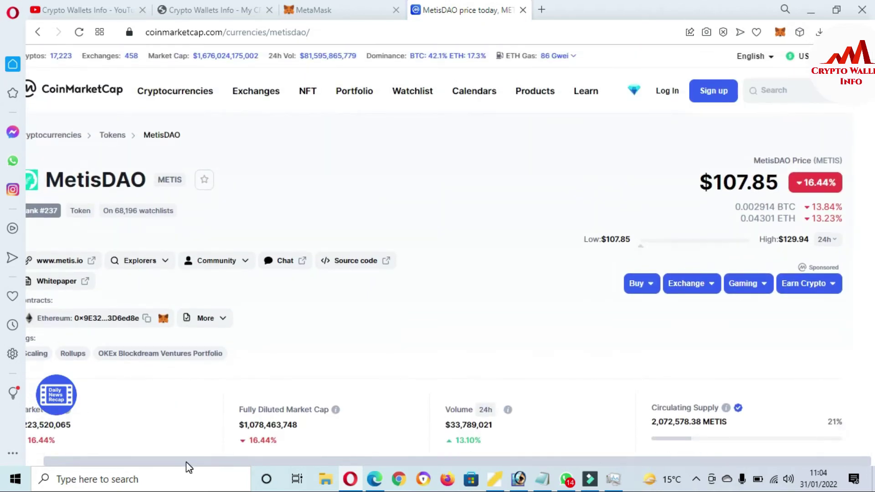
left_click_drag(186, 461, 69, 439)
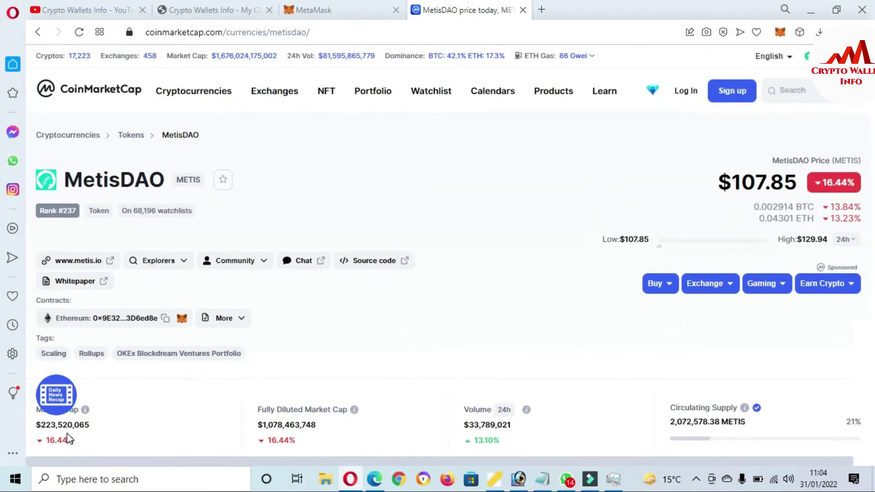
left_click(88, 266)
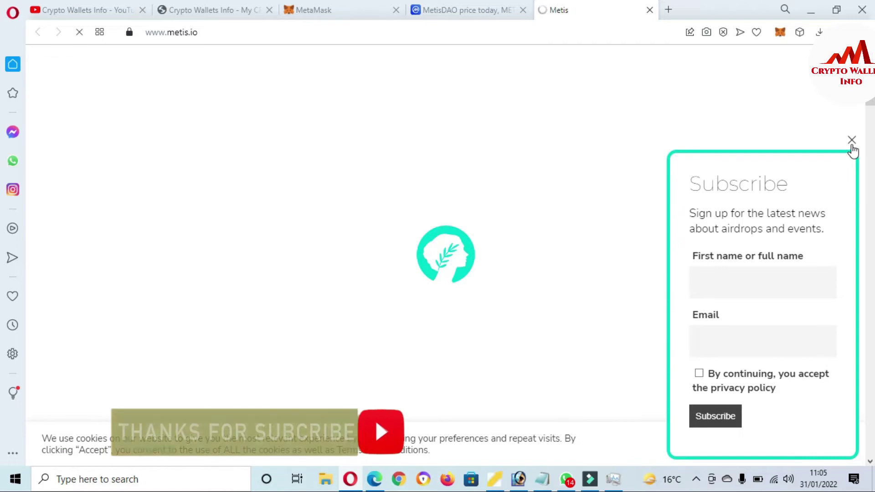
left_click(851, 141)
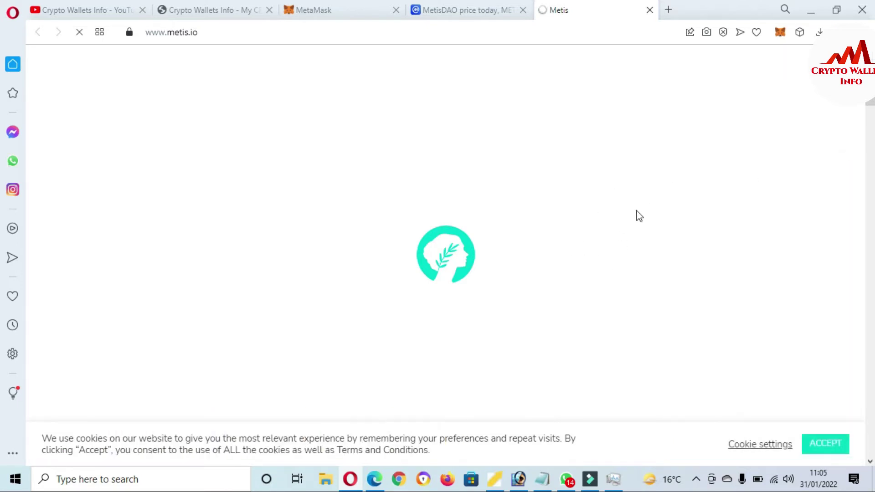
left_click(822, 443)
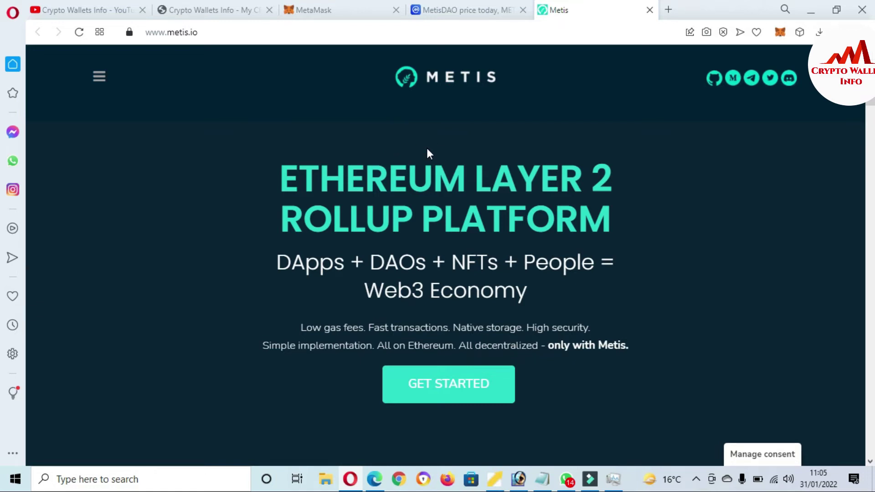
Examine the Ethereum versus Metis Layer 2 comparison, especially transaction cost and speed, and the use cases on the Metis website
key("Page_Down")
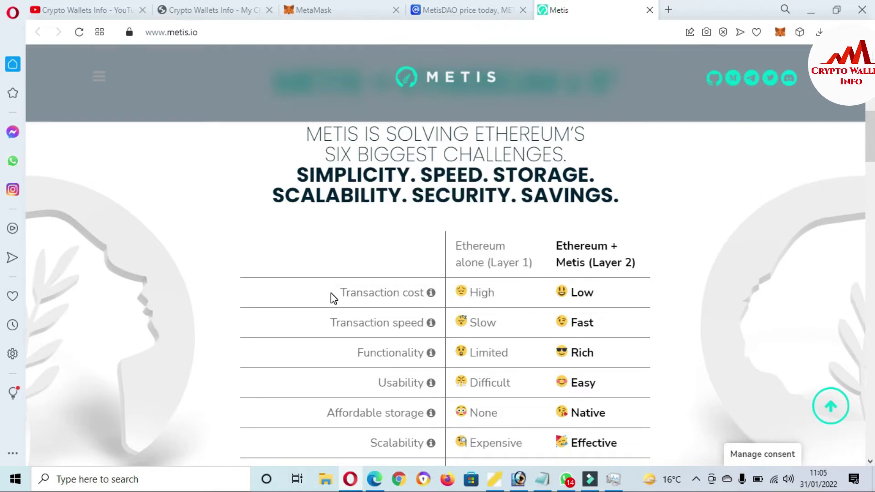
triple_click(368, 301)
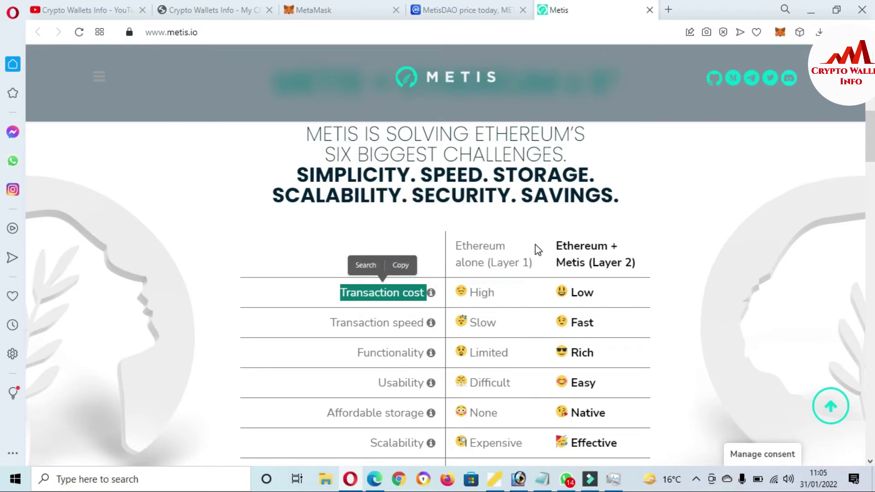
left_click_drag(499, 294, 469, 294)
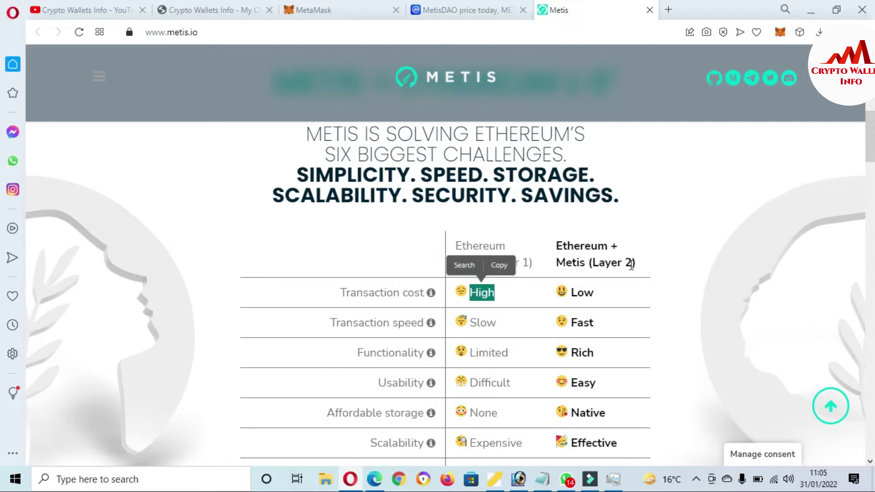
left_click_drag(602, 299, 577, 294)
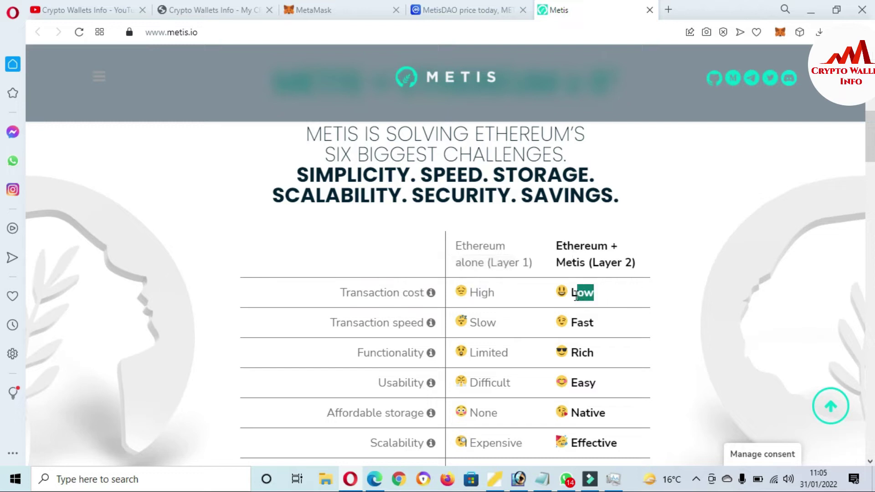
mouse_move(405, 328)
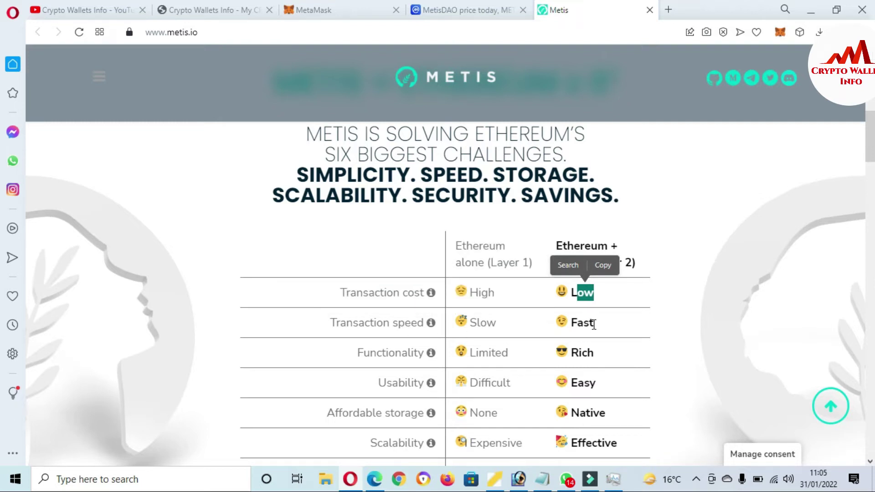
left_click_drag(595, 325, 571, 322)
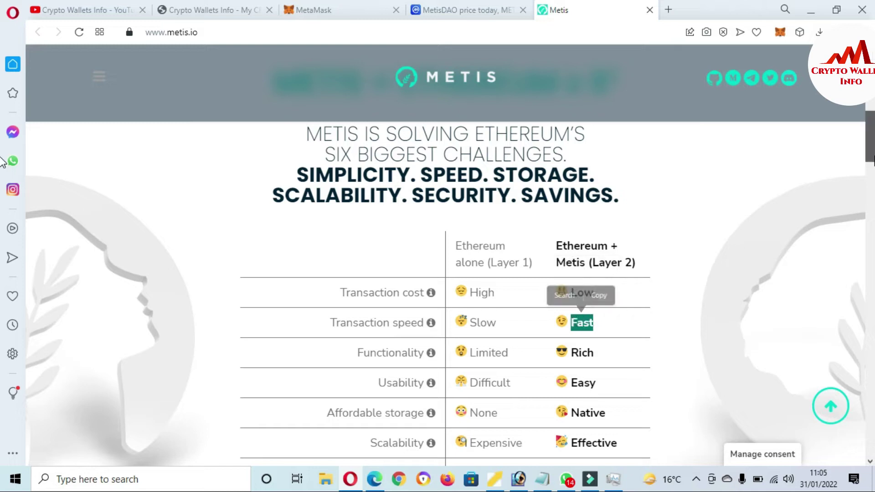
scroll(874, 189, "down", 4)
left_click_drag(874, 189, 873, 221)
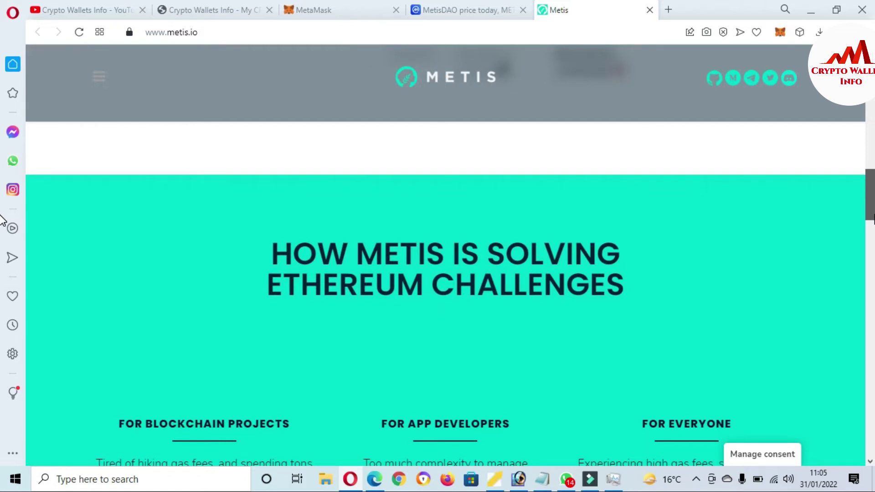
left_click_drag(874, 220, 874, 292)
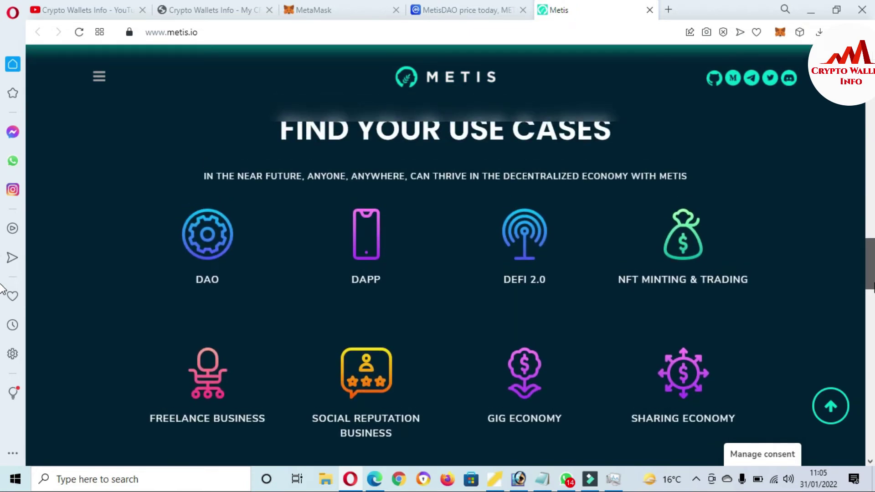
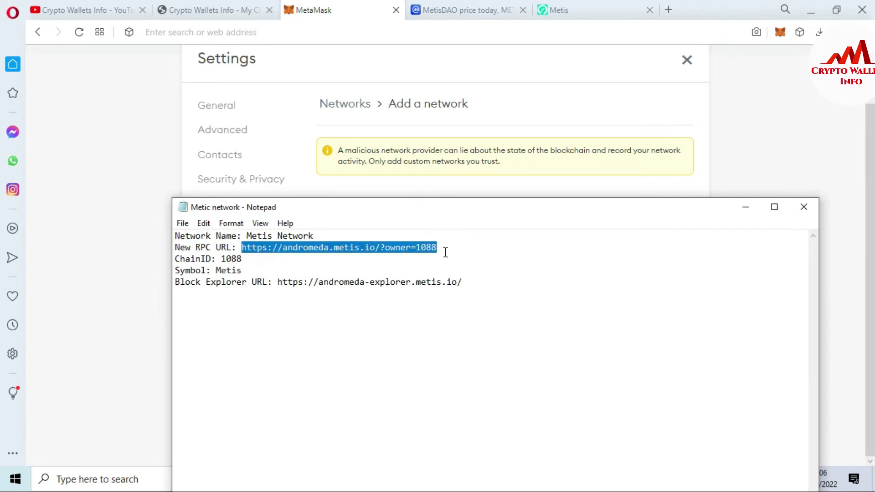
left_click(103, 242)
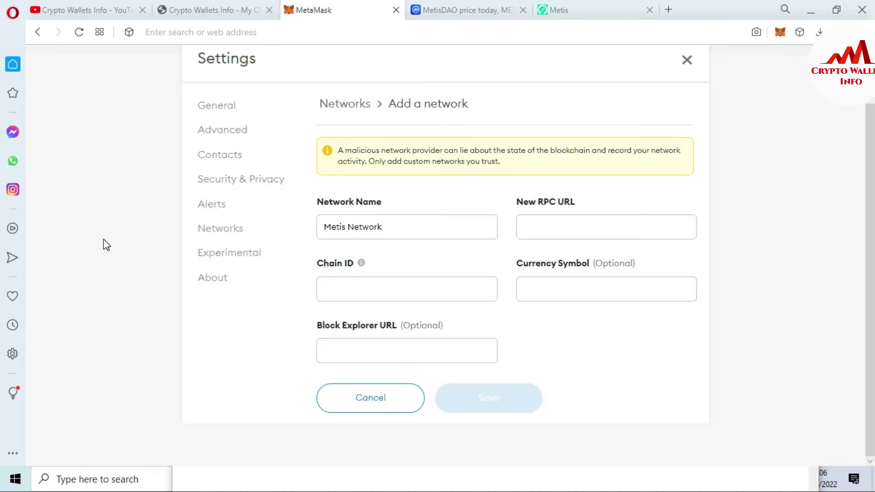
left_click(566, 227)
type("https://andromeda.metis.io/?owner=1088")
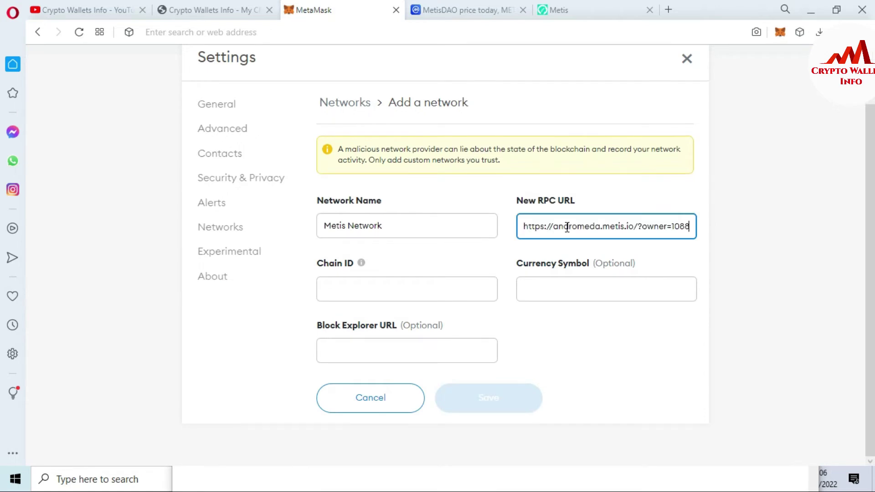
Copy the chain ID 1088 from the Notepad network notes into the new MetaMask network's Chain ID
left_click(429, 288)
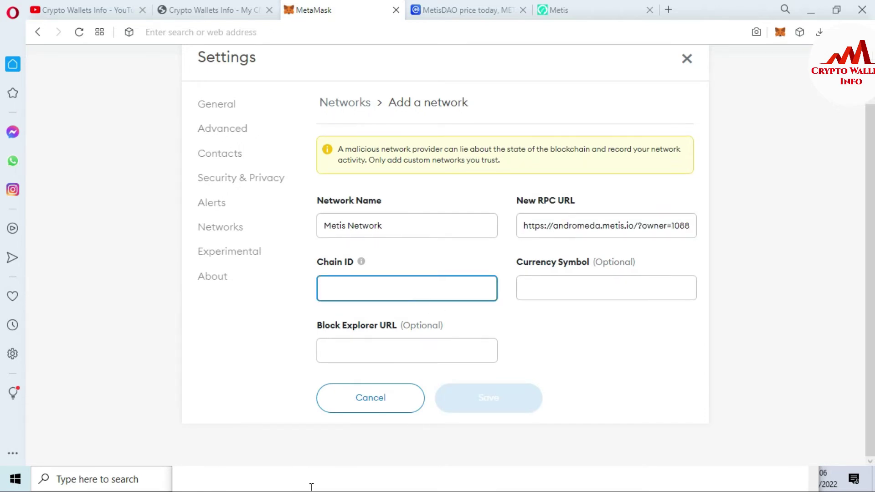
left_click(245, 485)
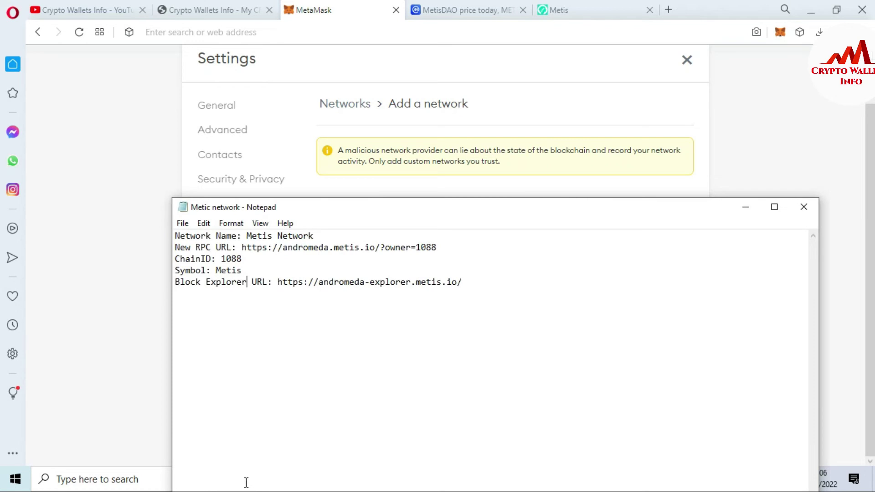
left_click_drag(221, 259, 251, 257)
key("ctrl+c")
left_click(109, 358)
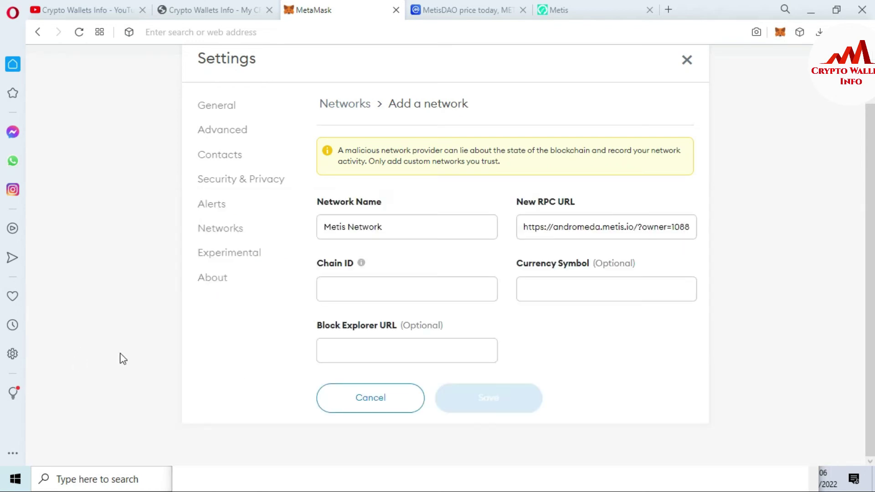
left_click(372, 290)
key("ctrl+v")
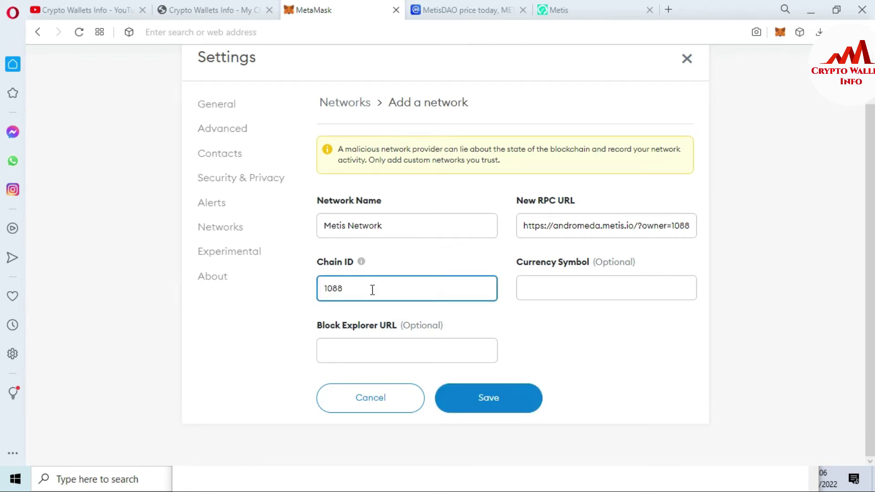
Copy the symbol Metis from the Notepad network notes into the new network's Currency Symbol
left_click(589, 286)
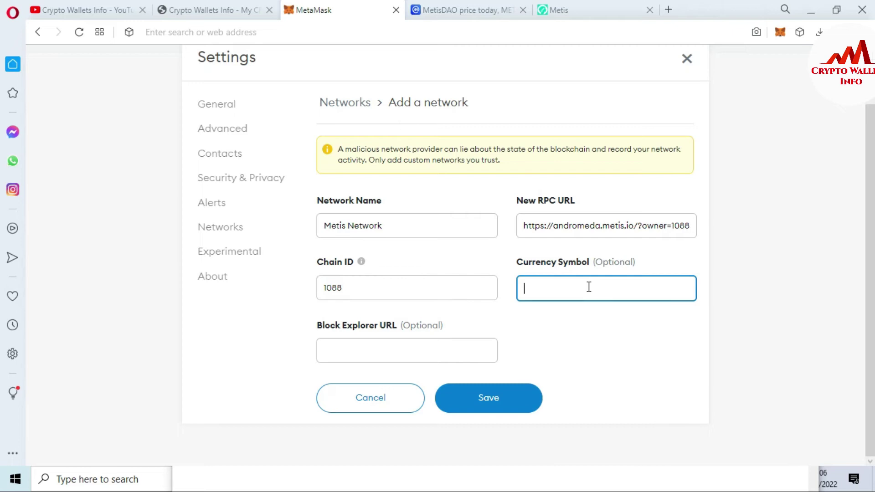
left_click(574, 484)
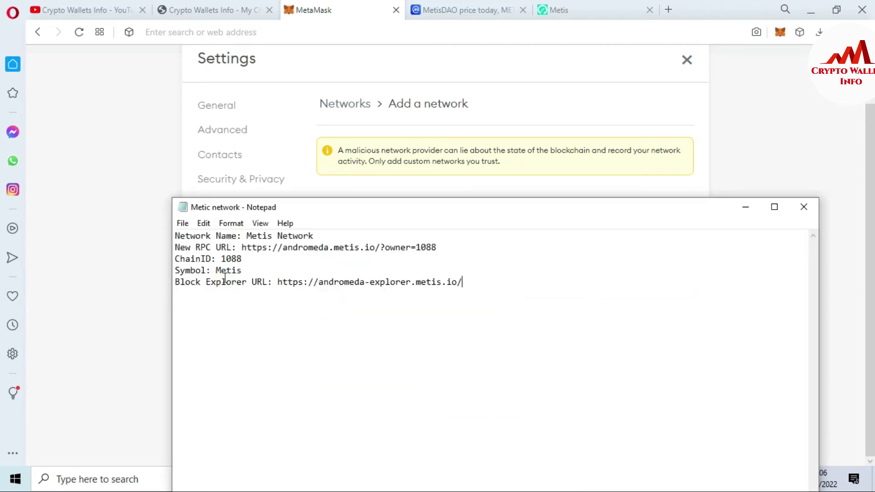
left_click_drag(221, 270, 243, 270)
key("ctrl+c")
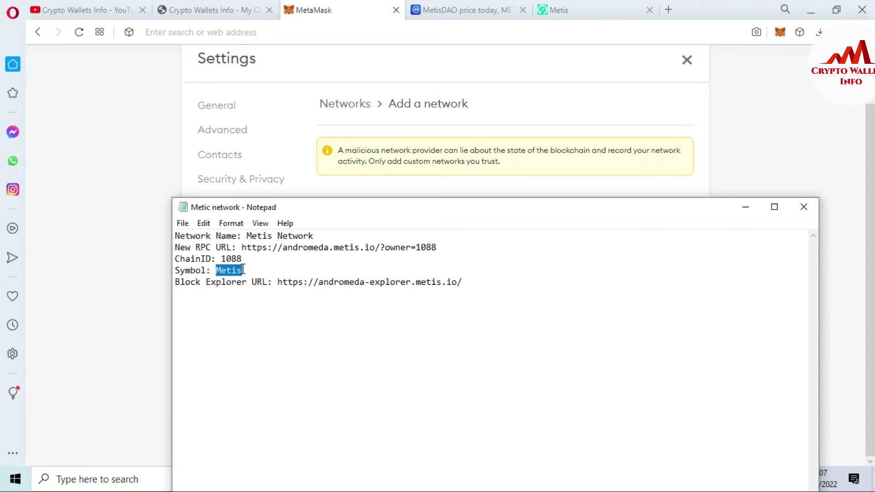
left_click(143, 246)
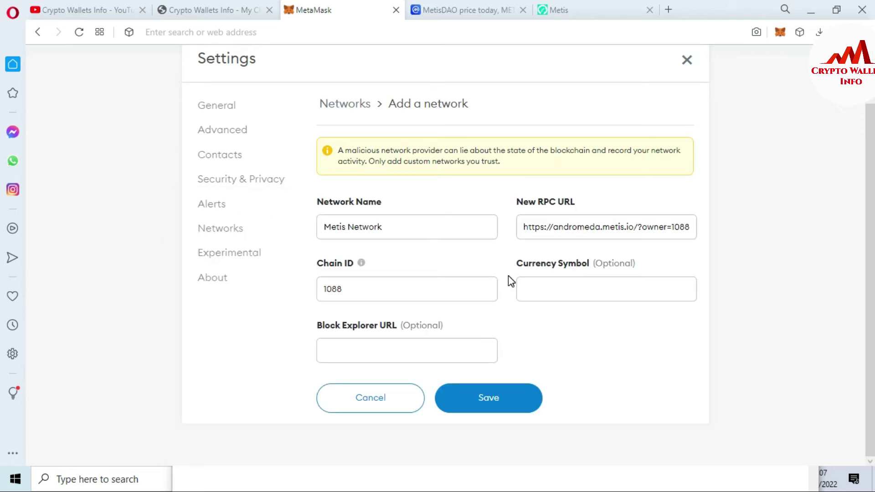
left_click(553, 281)
key("ctrl+v")
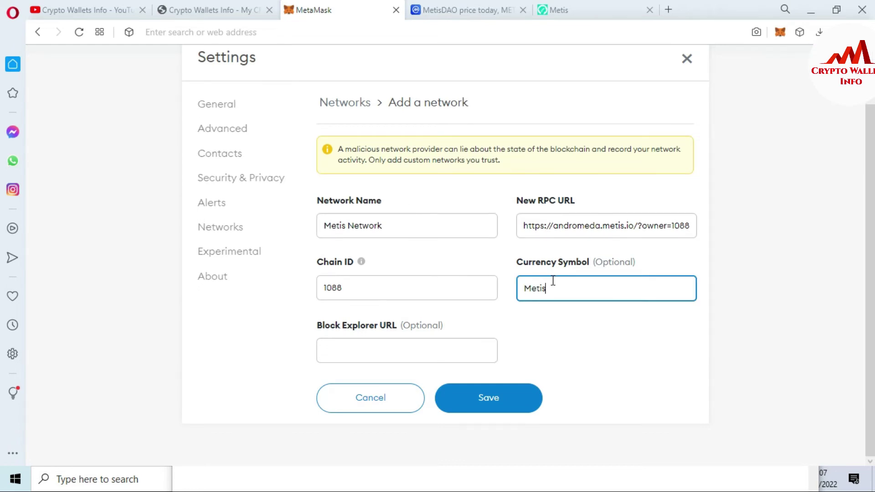
Check the token's ticker symbol beside the MetisDAO name on CoinMarketCap, and return to the MetaMask network form
left_click(454, 7)
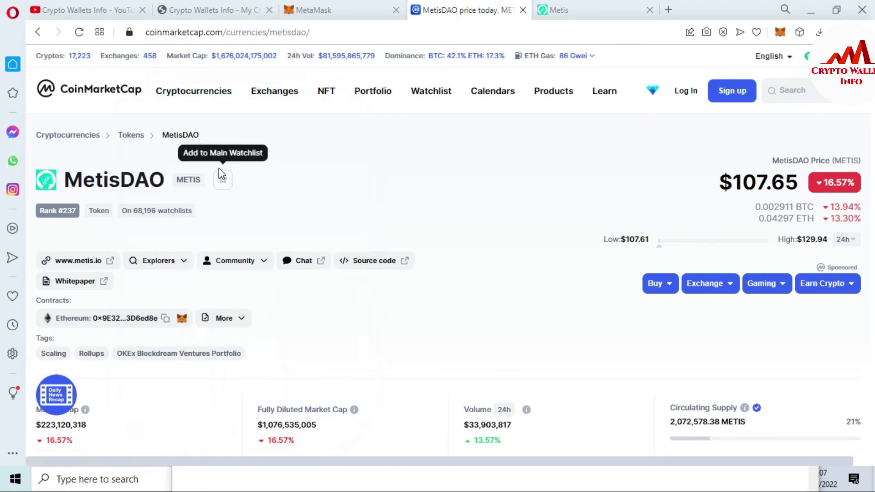
left_click_drag(176, 180, 201, 180)
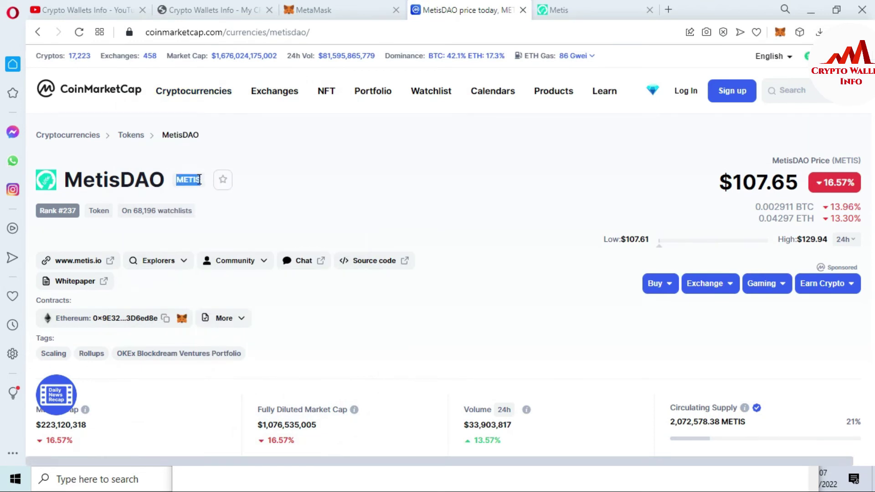
left_click(340, 7)
left_click(405, 349)
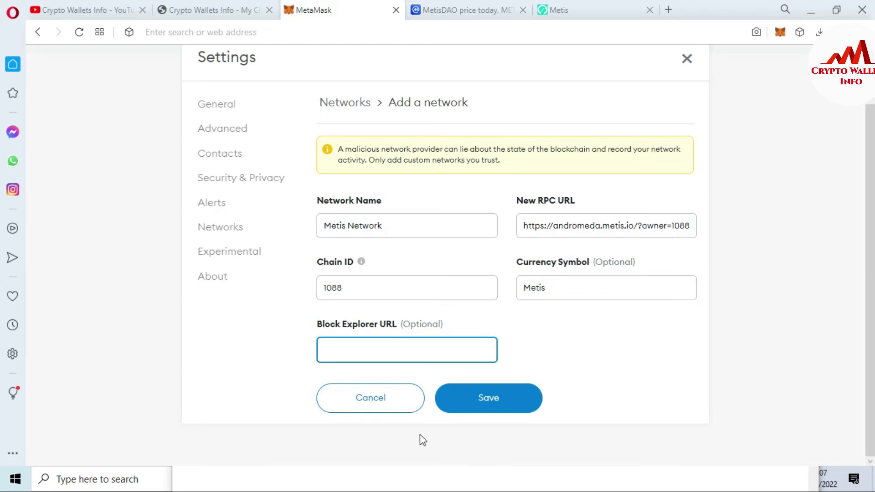
left_click(482, 479)
left_click_drag(279, 284, 474, 283)
key("ctrl+c")
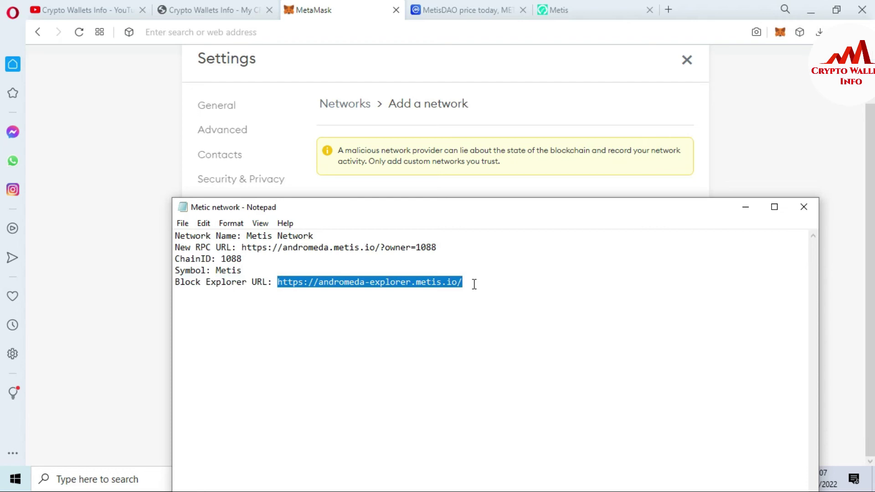
left_click(128, 283)
left_click(364, 352)
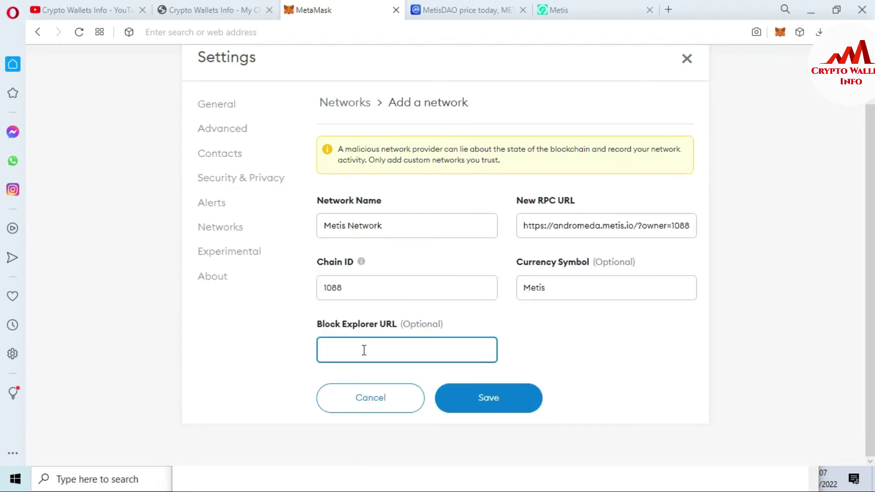
key("ctrl+v")
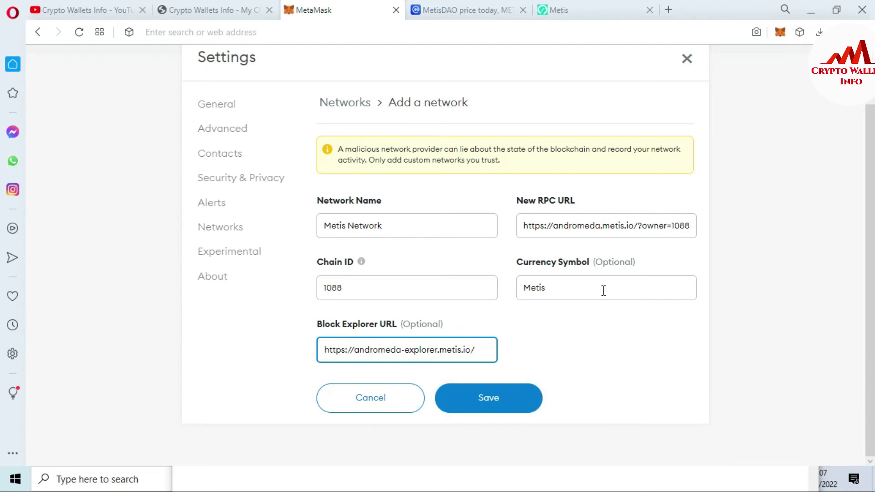
left_click(502, 401)
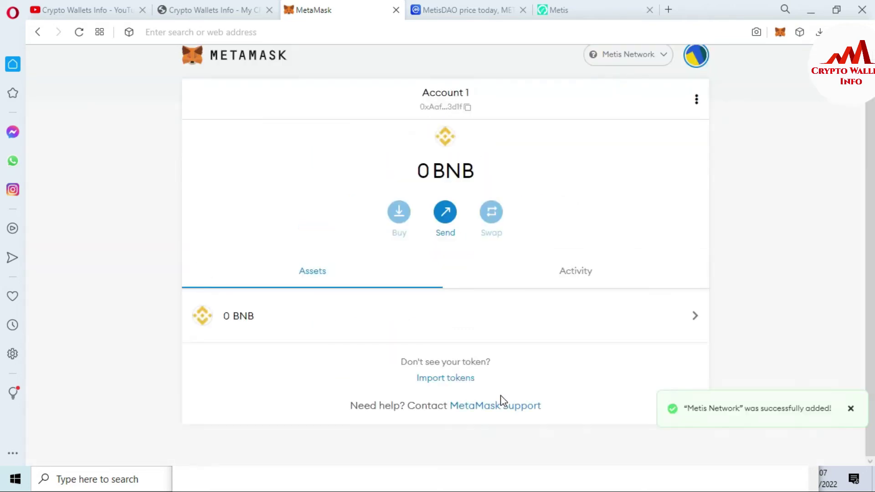
Check the wallet's network list for Metis Network and close the list without switching networks
scroll(620, 137, "up", 1)
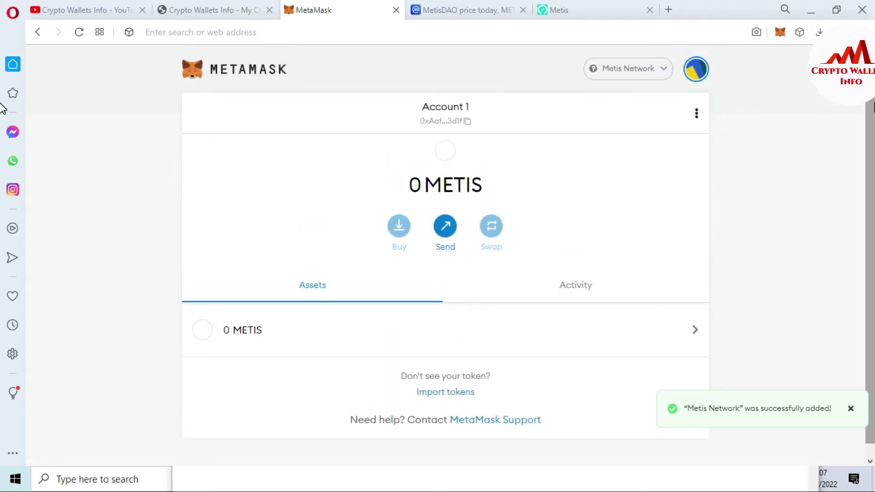
left_click(664, 70)
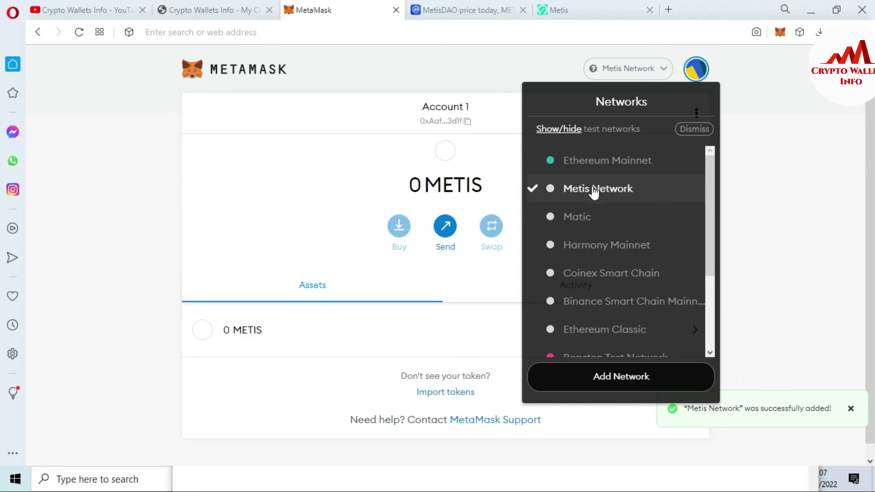
left_click(822, 195)
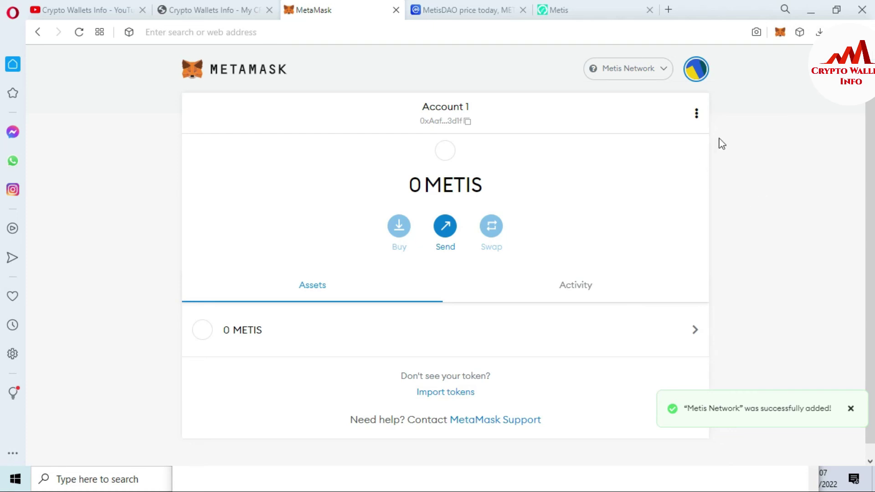
Reveal the private key of Account 1 from its account details by entering the MetaMask password
left_click(697, 114)
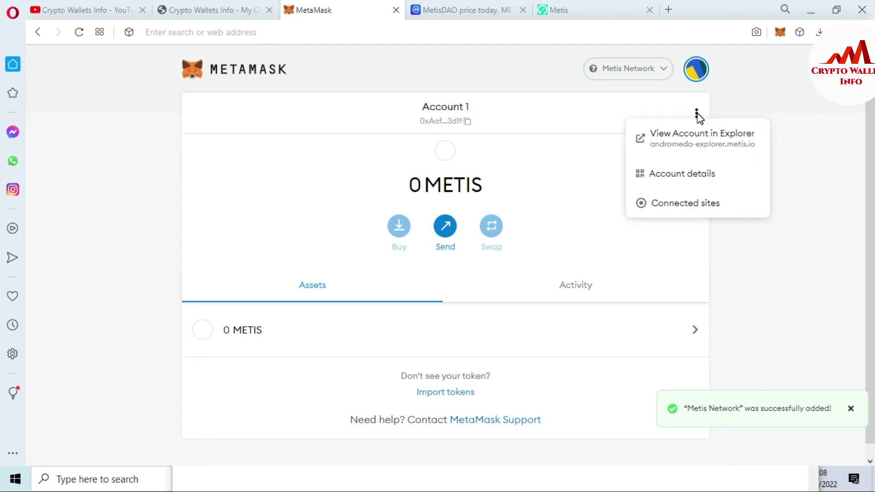
left_click(693, 176)
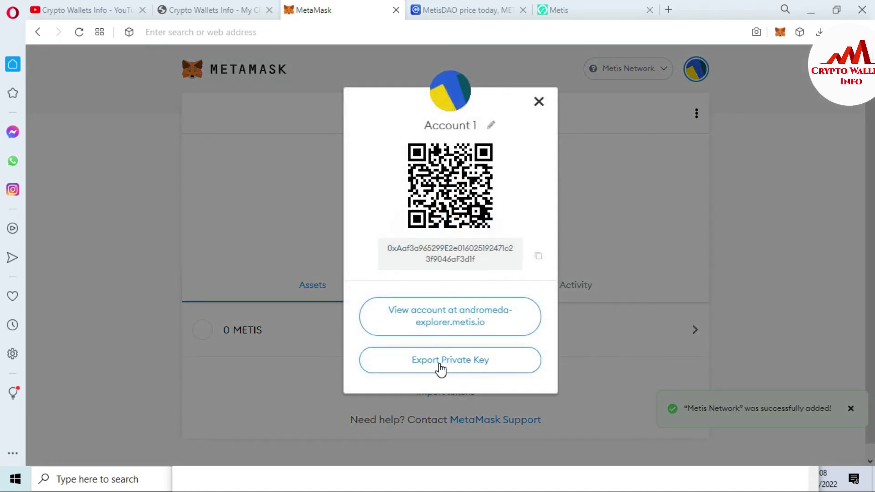
left_click(439, 364)
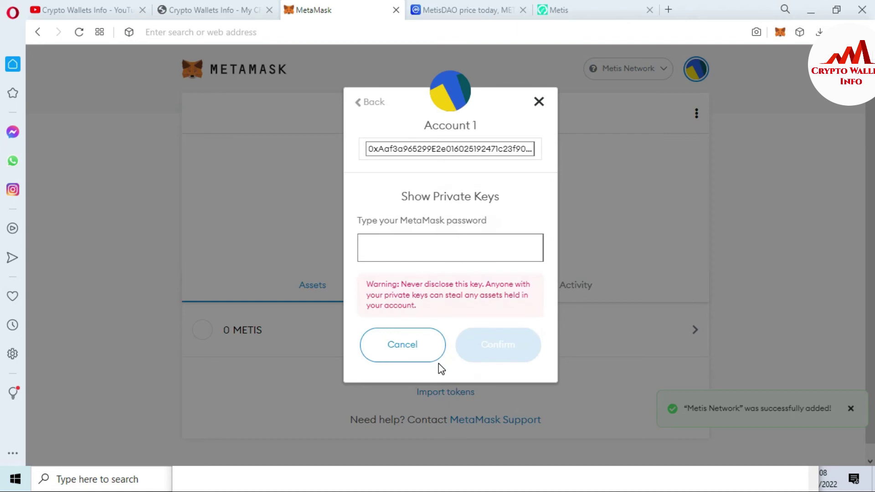
left_click(429, 253)
type("•••••")
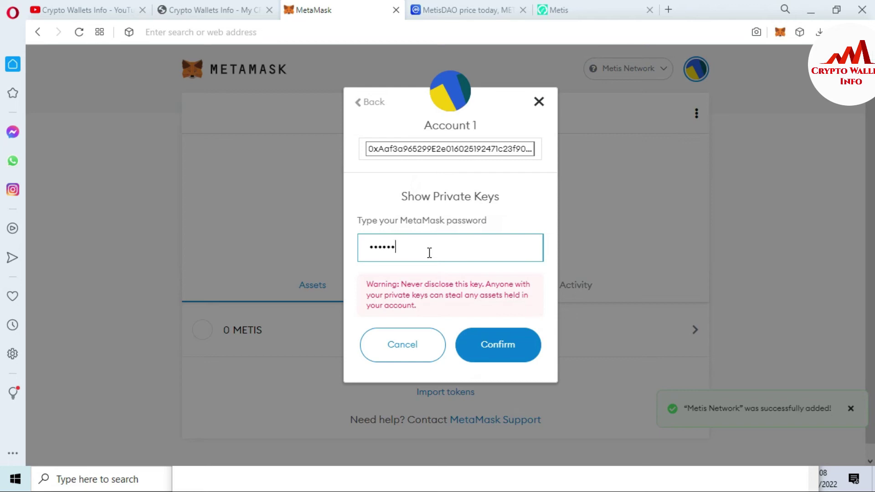
type("••••••••")
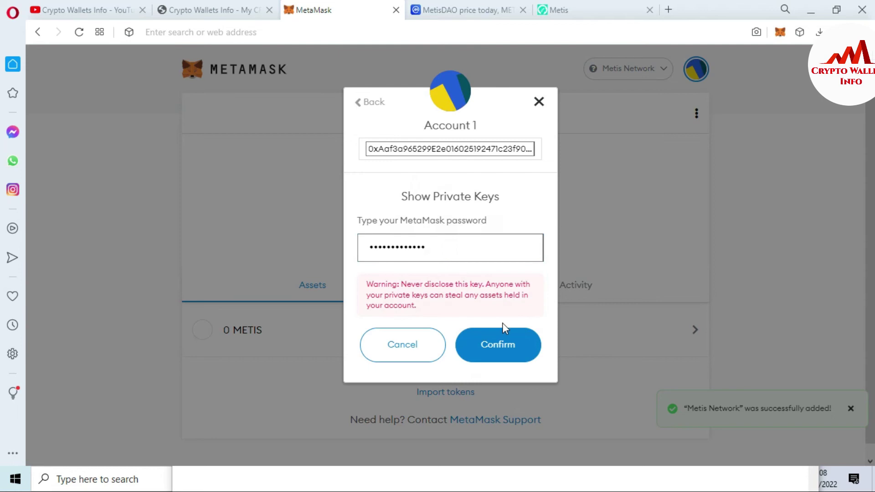
left_click(503, 345)
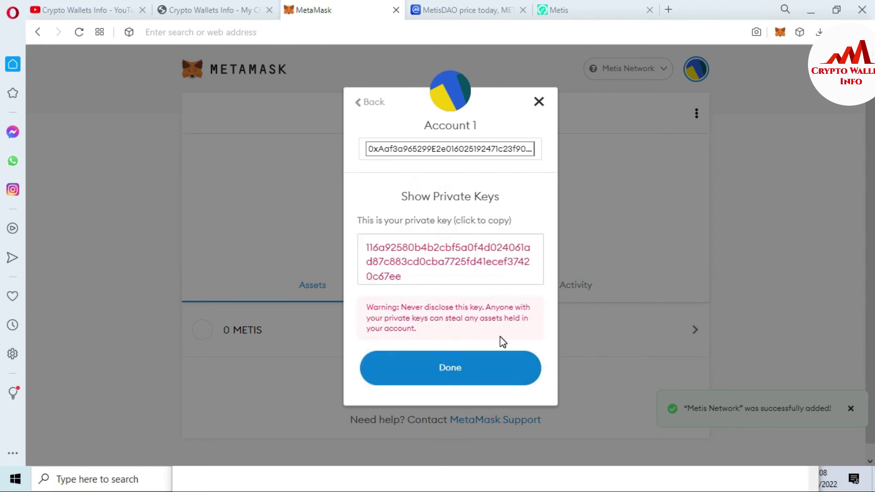
Copy the revealed private key and add the heading Metis Wallet Private Key below the network details in the Notepad notes
double_click(414, 278)
key("ctrl+c")
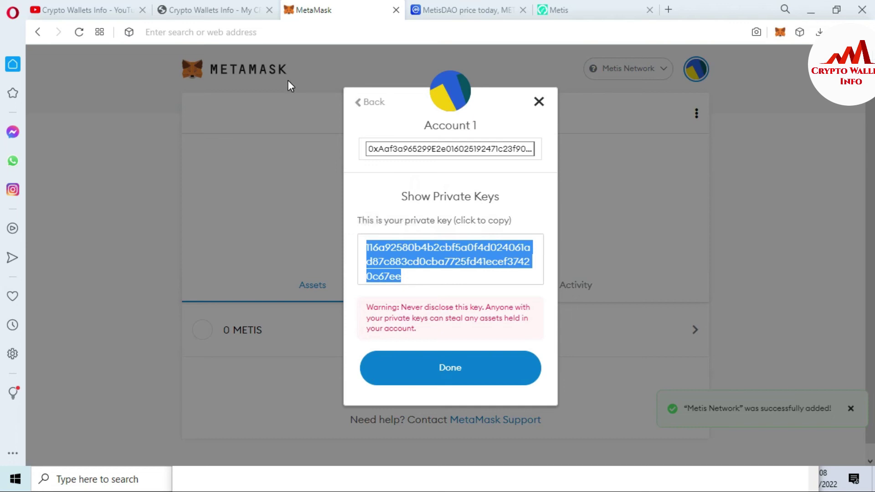
left_click(514, 481)
left_click_drag(715, 211, 654, 55)
key("Return")
key("Return")
key("Return")
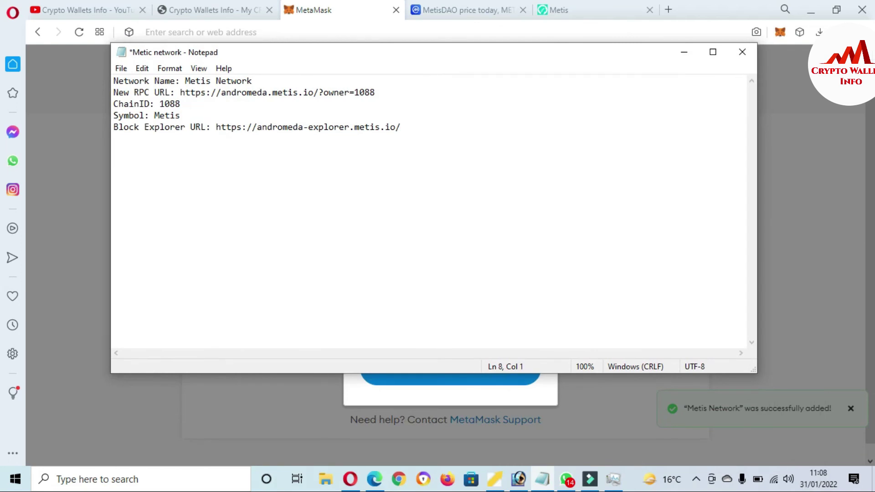
type("Metis Wallet Private Key")
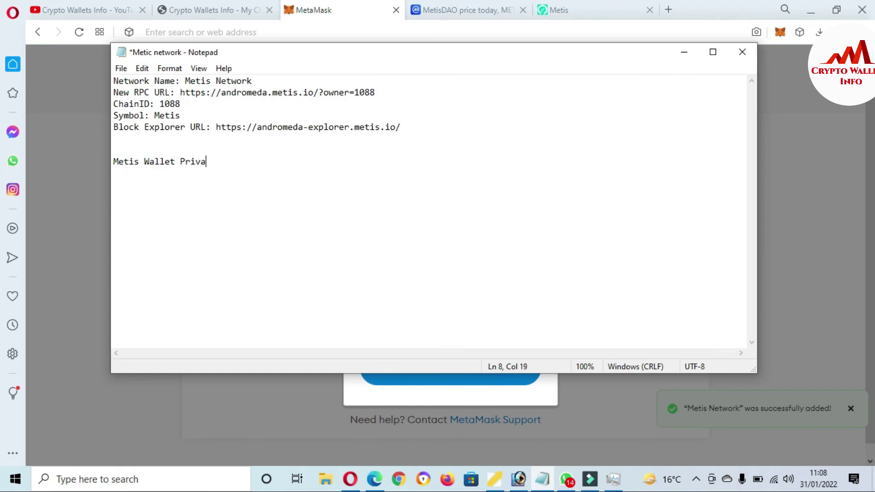
Paste the copied private key below the heading in the notes, and close the private key dialog in MetaMask
key("Return")
key("Return")
key("Return")
key("ctrl+v")
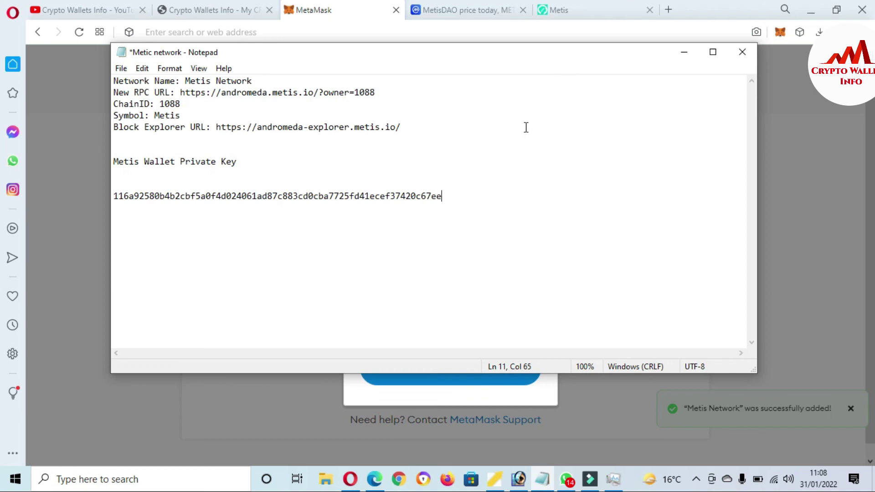
left_click_drag(446, 201, 113, 206)
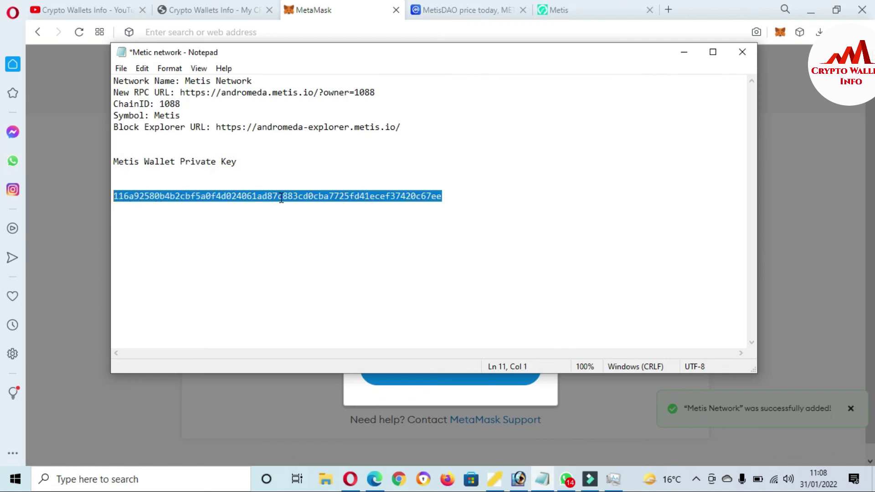
left_click(683, 52)
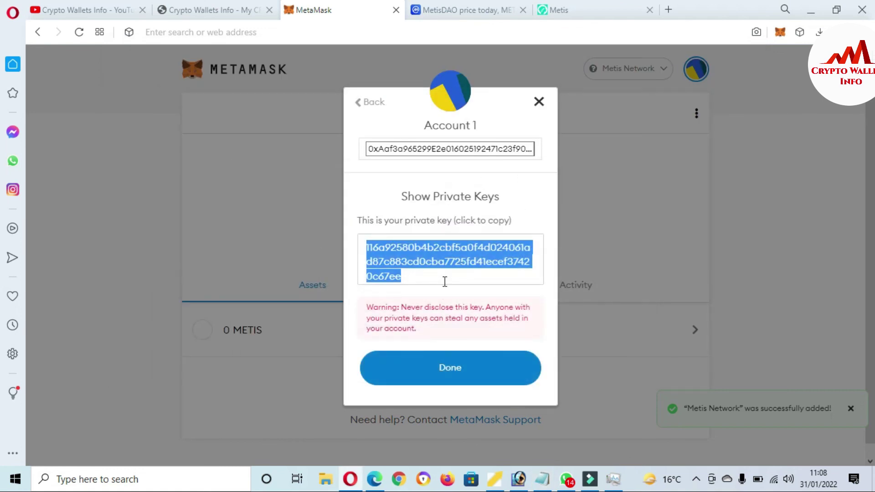
left_click(474, 371)
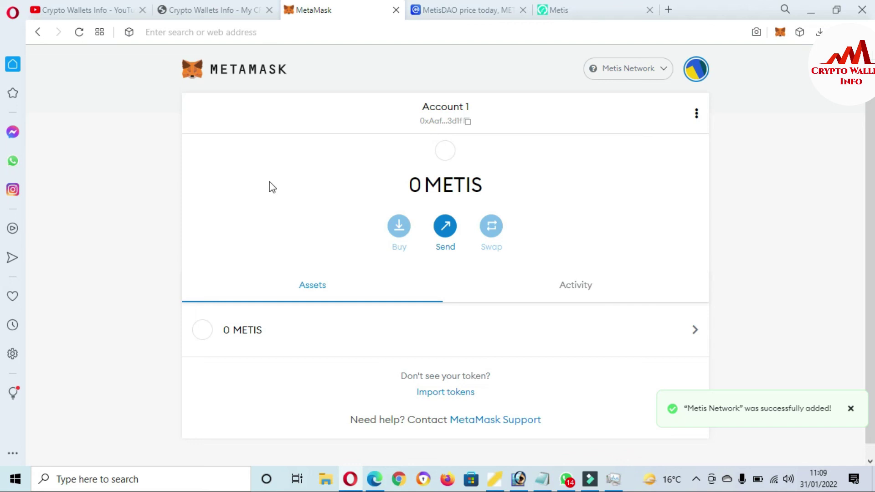
View the Crypto Wallets Info YouTube channel and the cryptowalletsinfo.com website
left_click(79, 6)
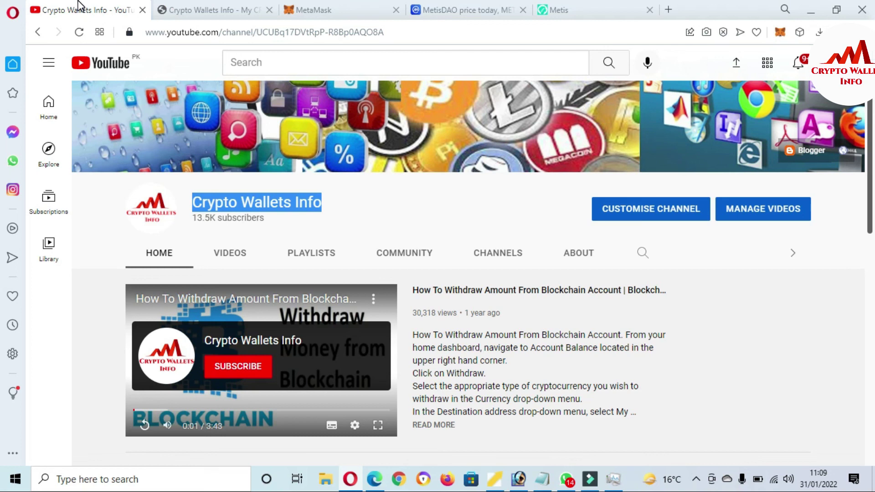
left_click(235, 6)
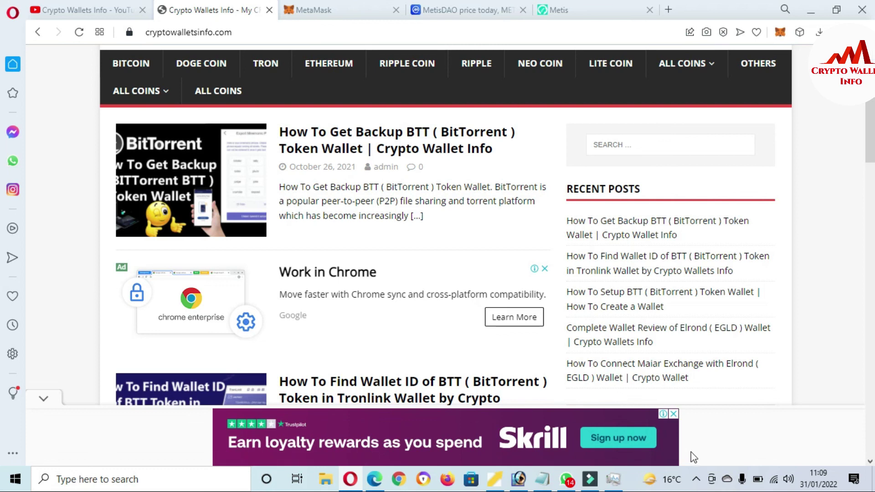
left_click(696, 480)
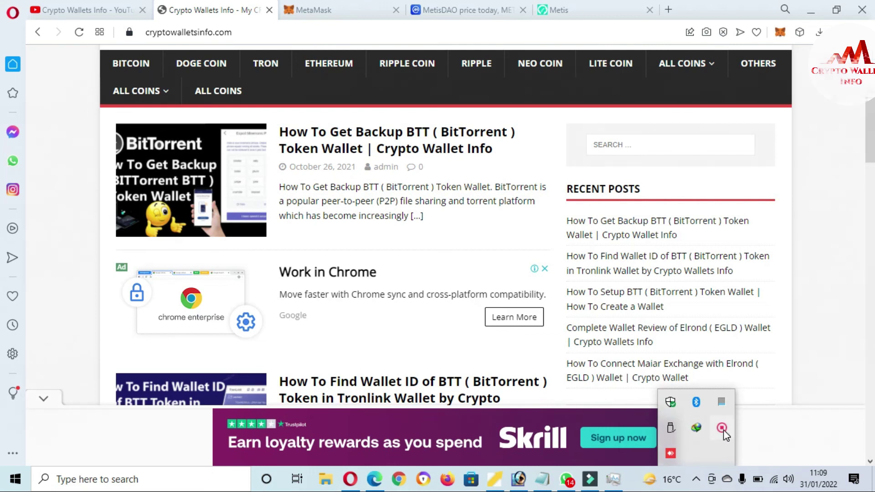